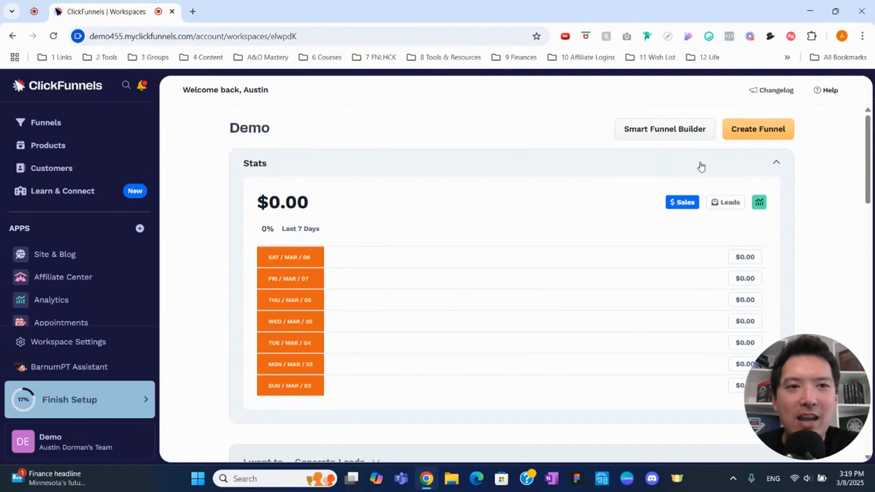
Step: Start a smart funnel with the Webinar funnel type and continue to the color and style settings
click(669, 132)
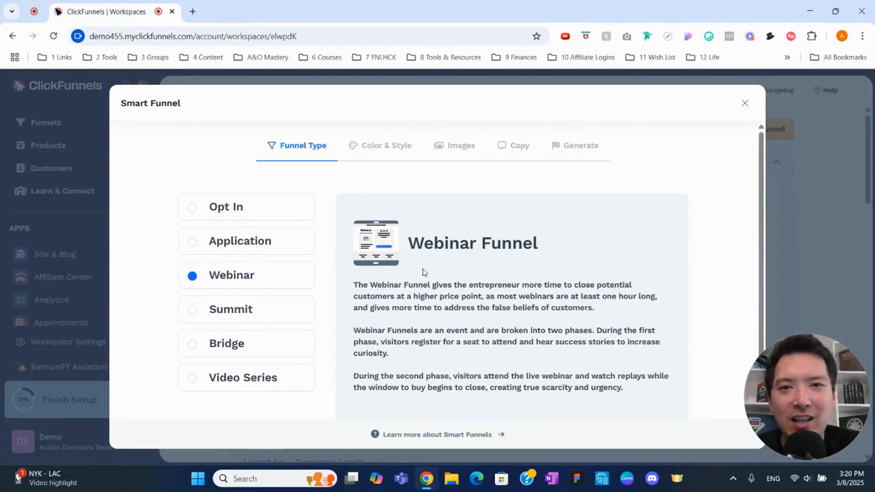
scroll(423, 272, down, 2)
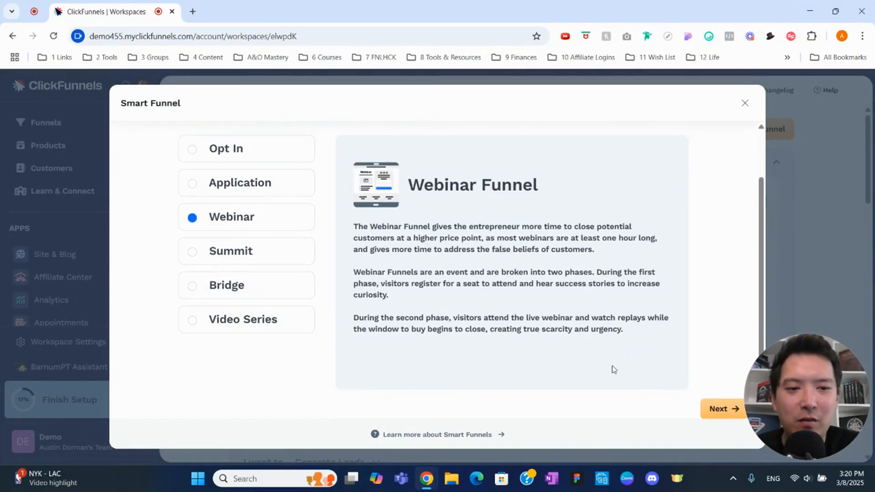
click(719, 409)
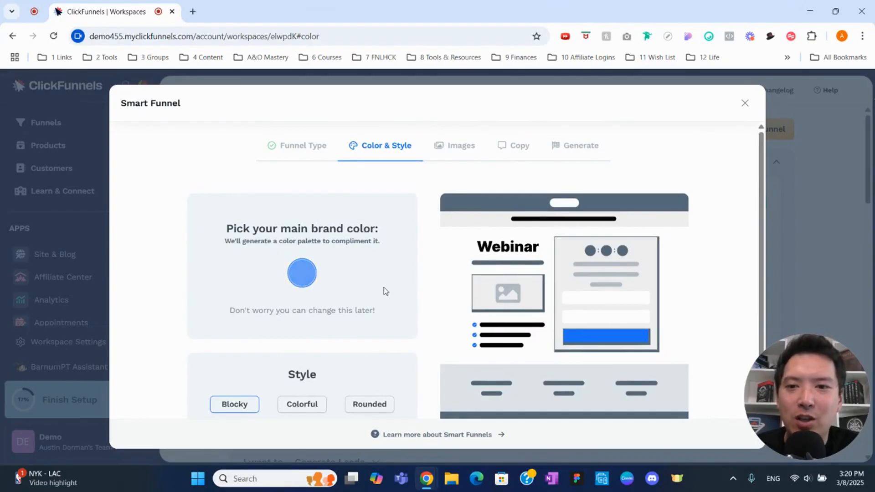
Step: Set the main brand color to a dark red and generate a palette that complements it
click(308, 283)
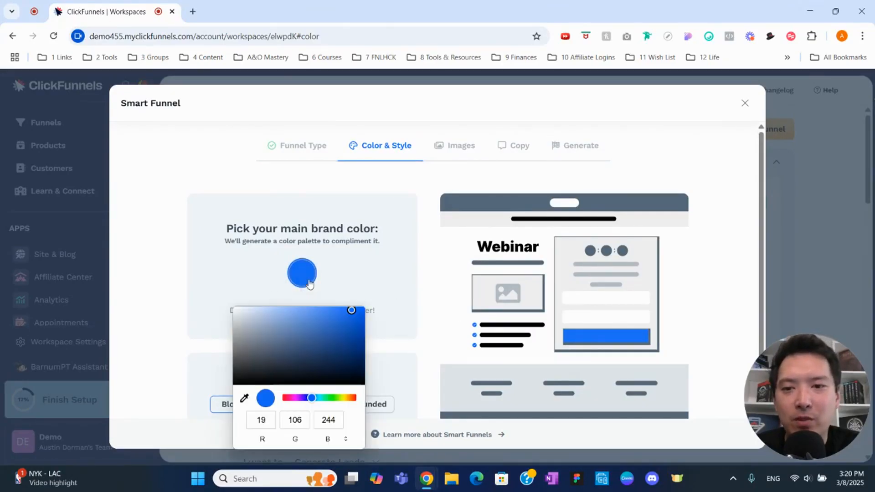
click(288, 398)
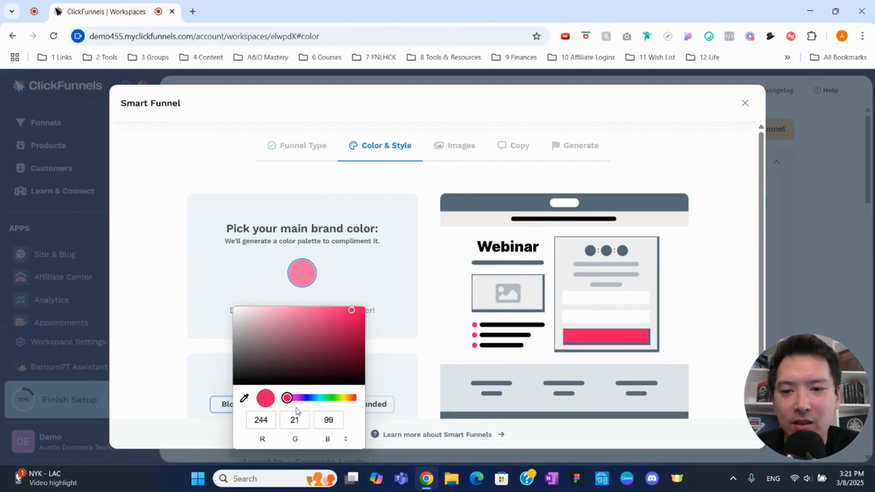
drag(288, 399, 355, 397)
click(351, 326)
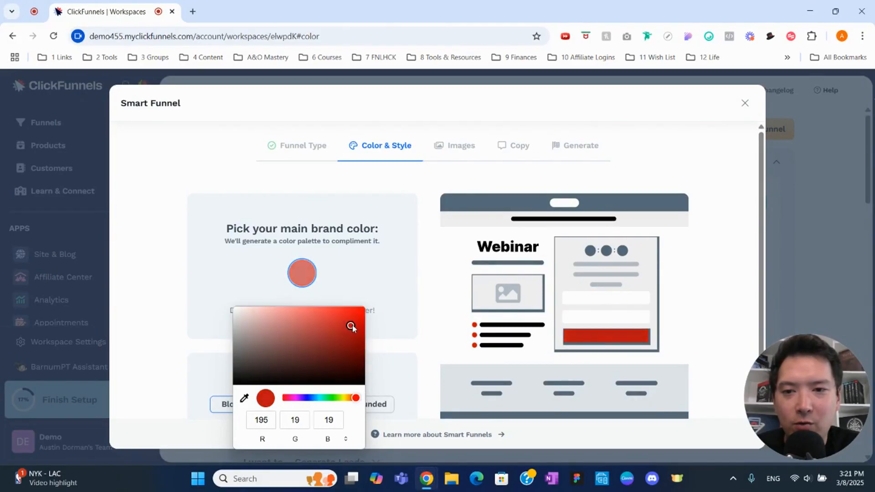
mouse_move(351, 326)
mouse_down()
mouse_move(356, 318)
mouse_move(357, 328)
mouse_up()
click(377, 274)
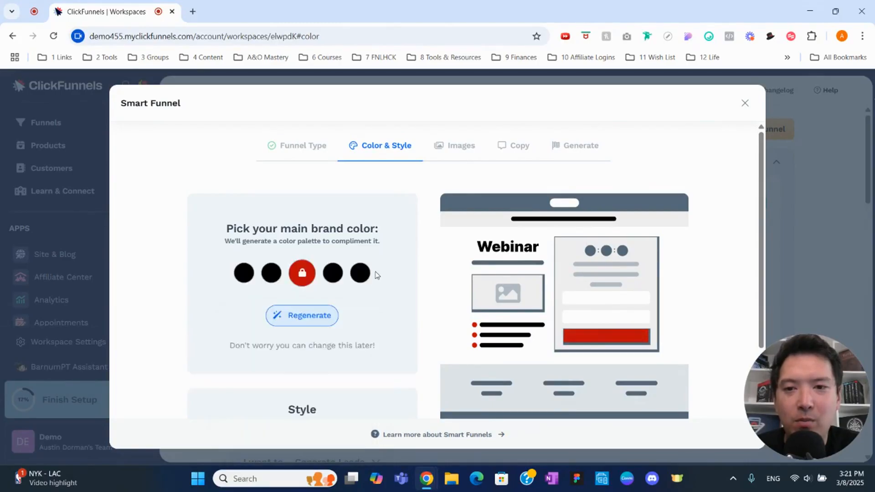
click(323, 326)
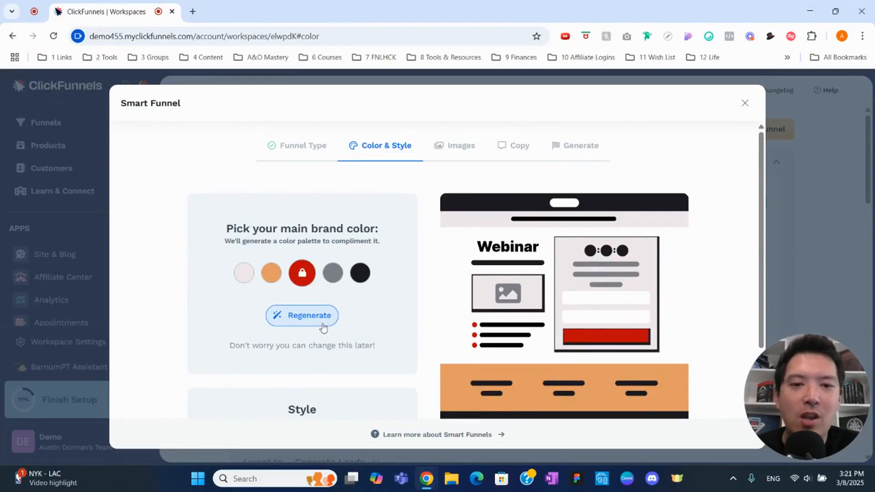
Step: Change the orange palette color to blue with RGB 69, 77, 186 and regenerate the unlocked palette colors
click(272, 273)
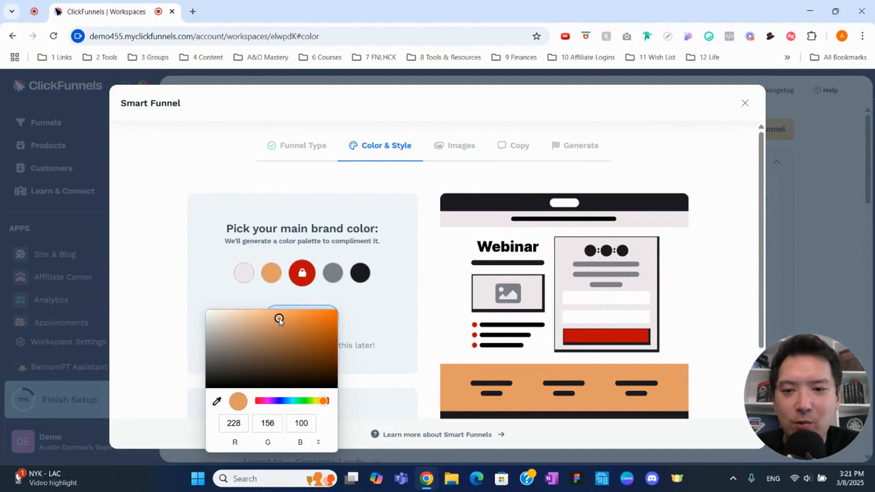
mouse_move(279, 318)
mouse_down()
mouse_move(295, 332)
mouse_move(265, 327)
mouse_up()
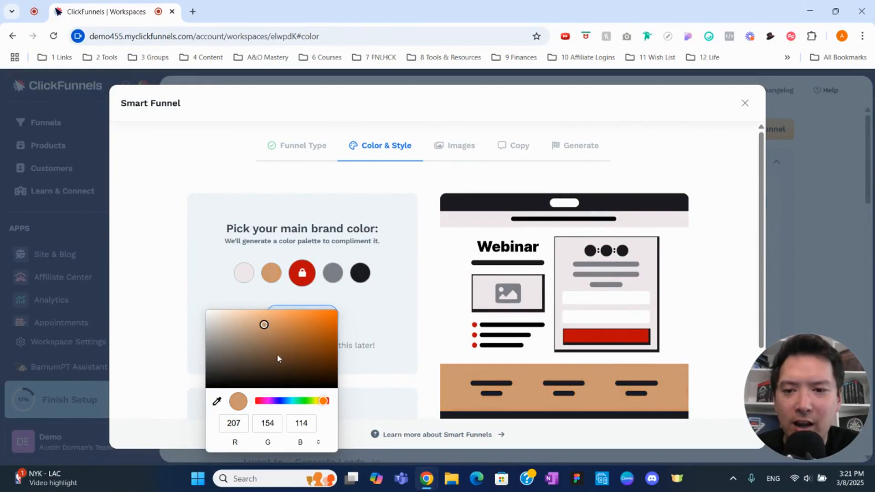
click(298, 401)
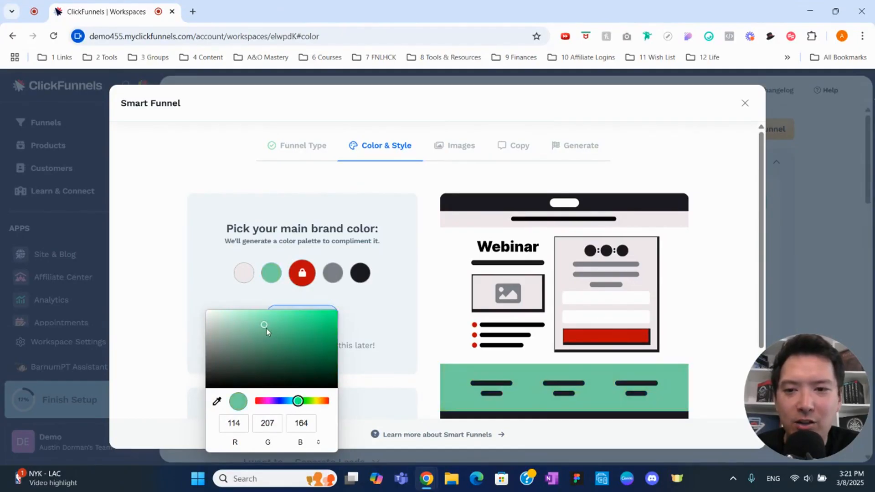
drag(266, 328, 289, 333)
click(281, 402)
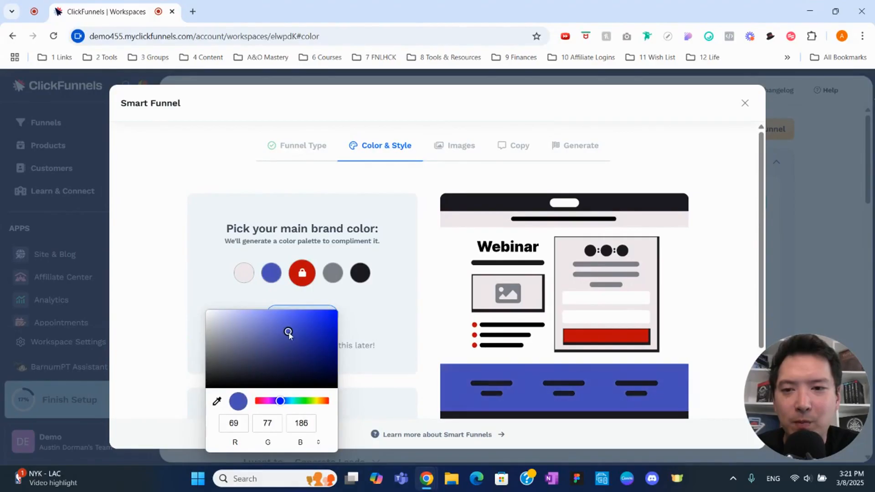
click(358, 302)
click(318, 320)
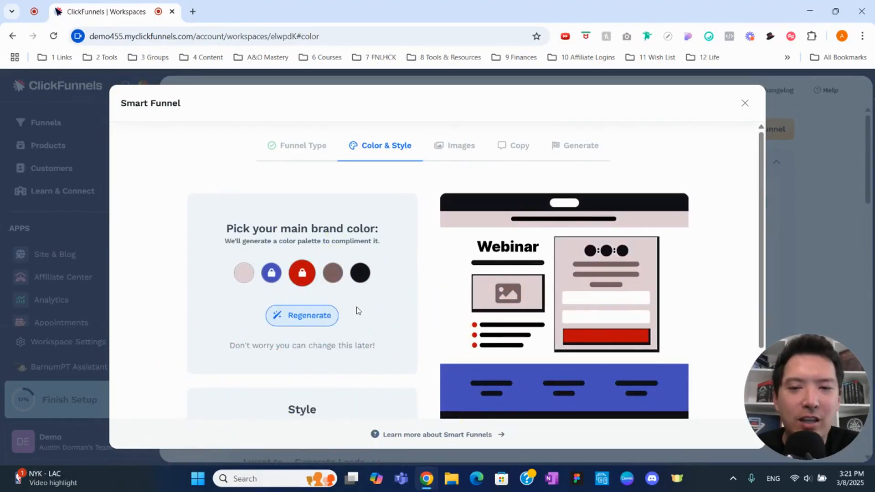
click(325, 324)
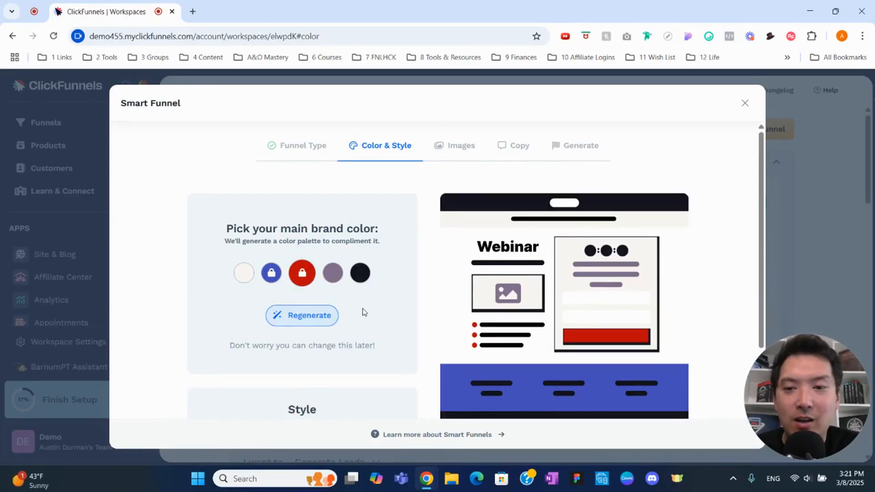
Step: Choose the Rounded style for the funnel and continue to the image settings
scroll(364, 312, down, 2)
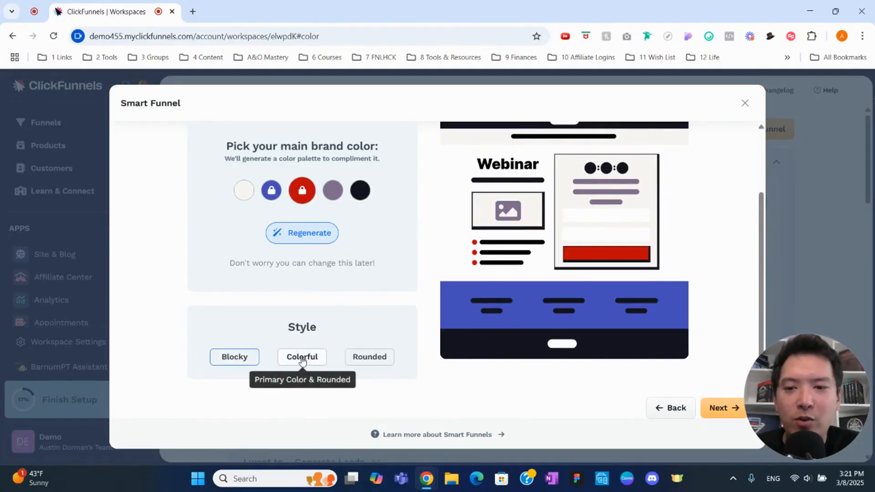
click(363, 360)
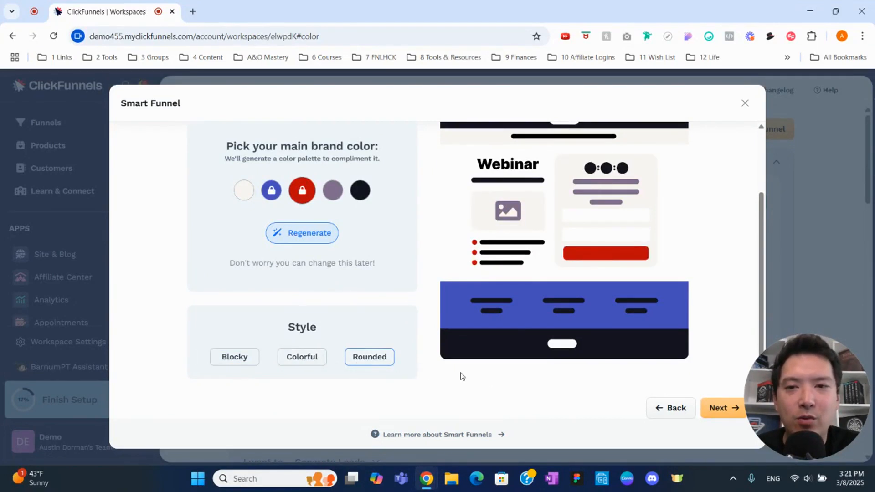
click(721, 408)
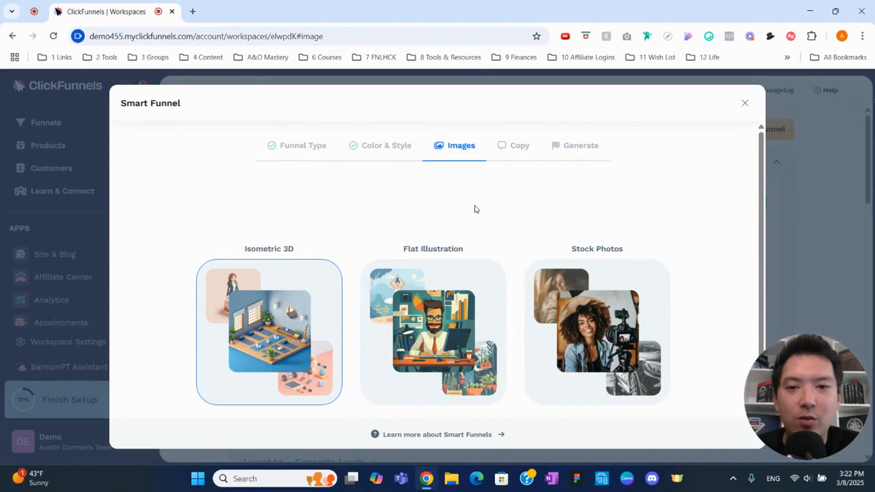
Step: Choose Flat Illustration as the image type and continue to the copy settings
click(456, 319)
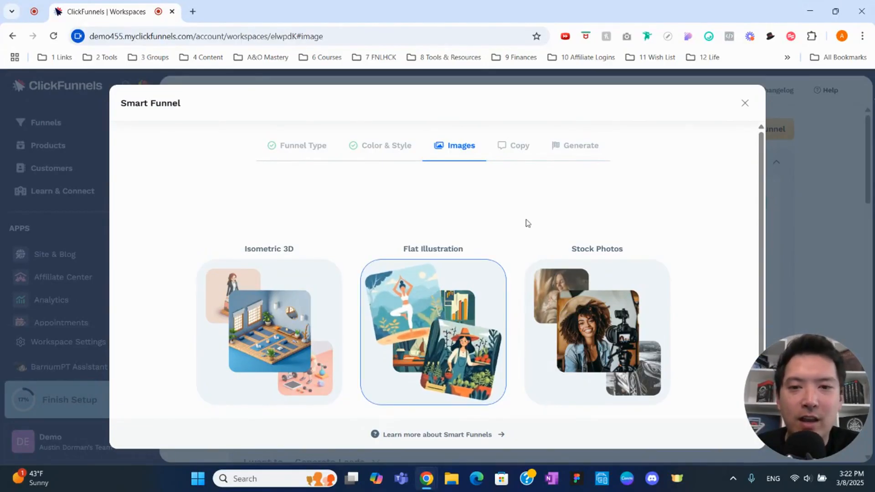
scroll(528, 223, down, 1)
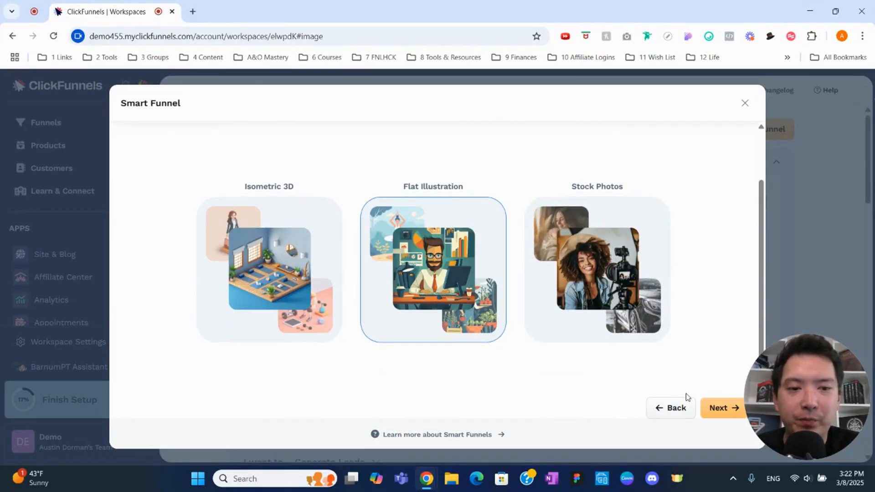
click(721, 408)
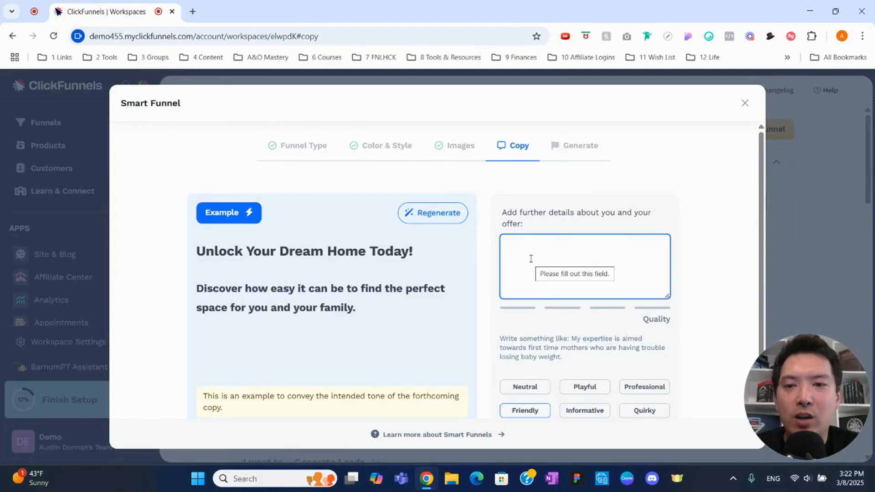
Step: Enter the offer details "I am a funnel builder that specializes in building high converting sales funnels for local service businesses like"
mouse_move(455, 255)
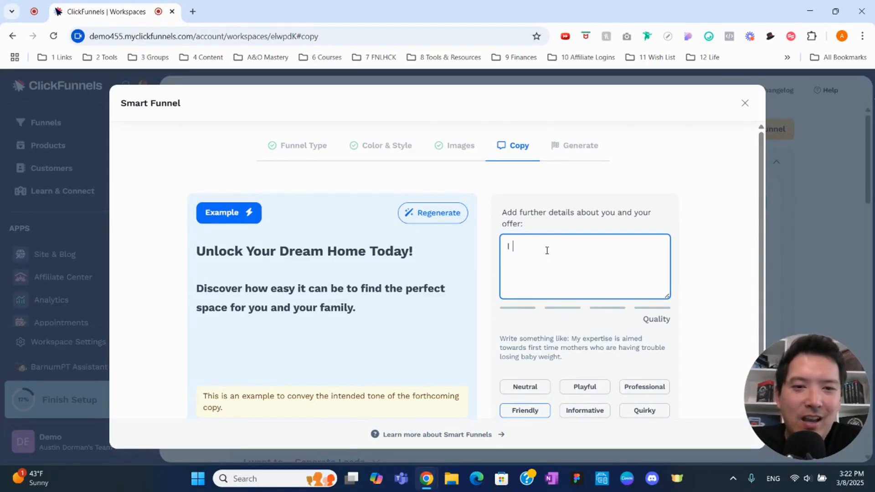
text(am a funnel bu)
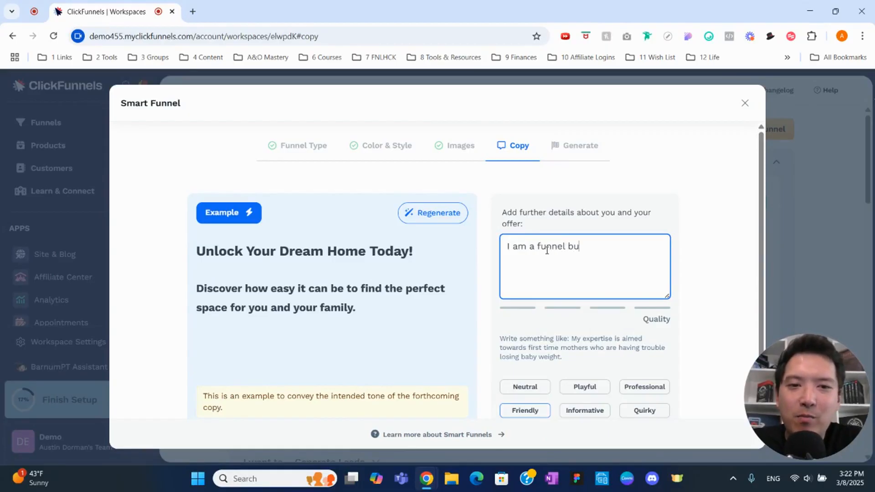
text(ilder that specia)
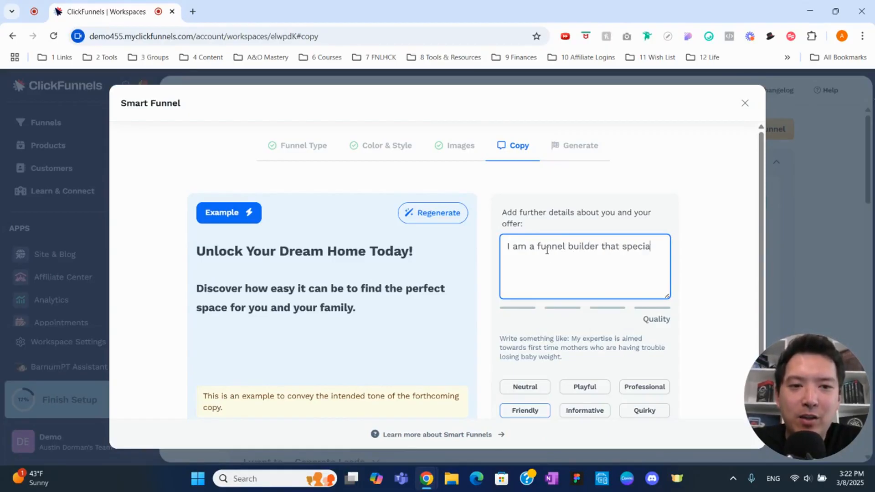
text(lizes in bui)
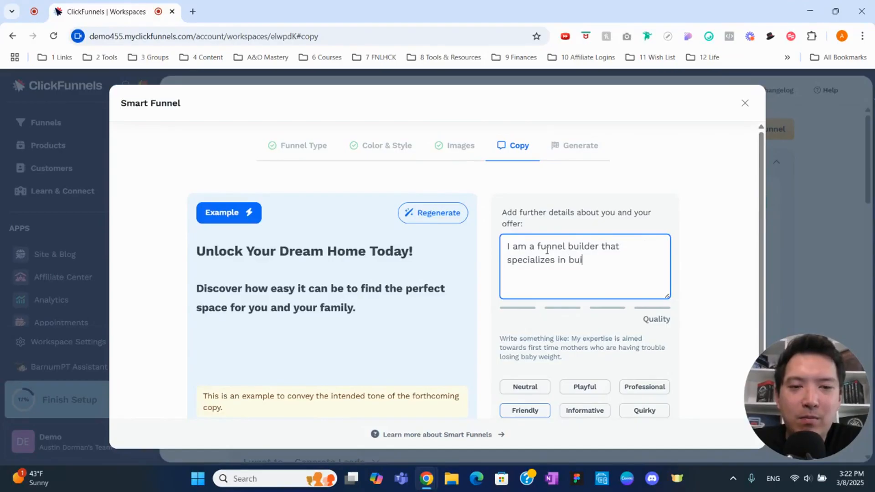
text(lding high con)
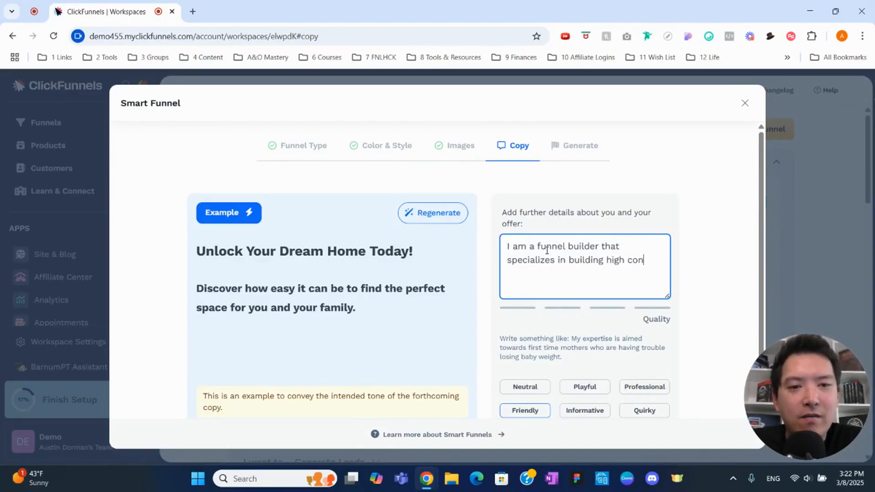
text(verting sales fu)
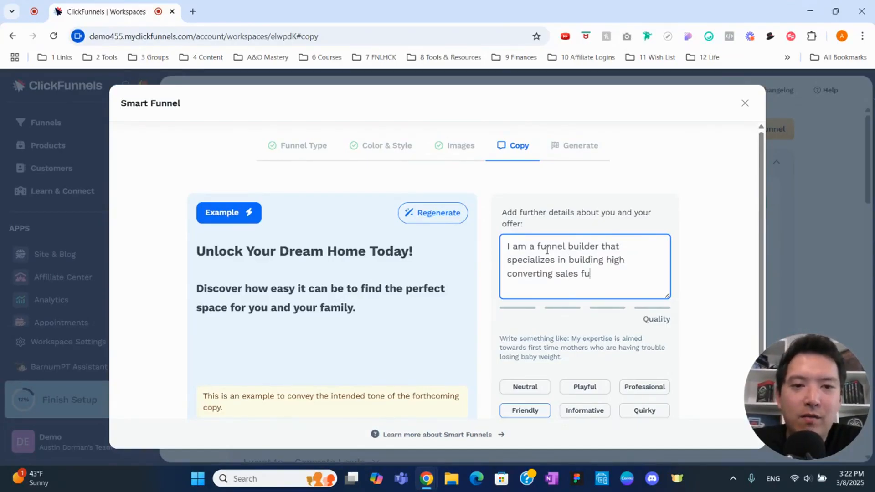
text(nnels for local )
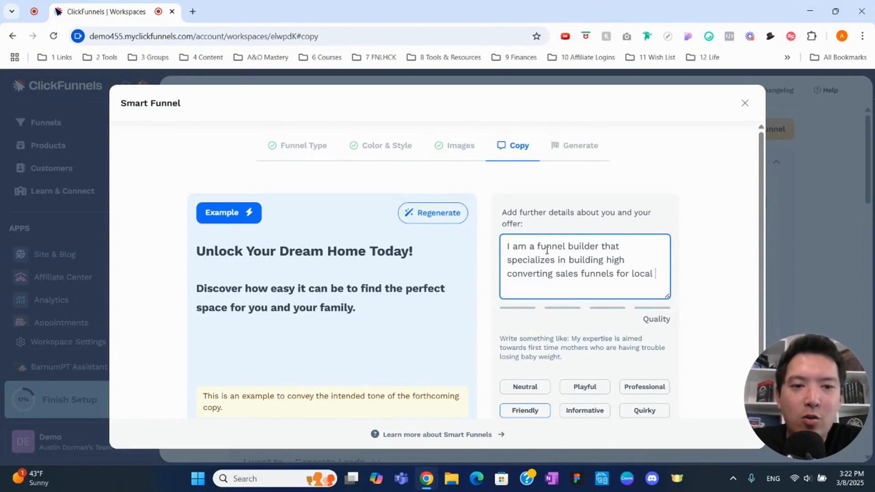
text(ervices)
key(BackSpace)
key(BackSpace)
key(BackSpace)
key(BackSpace)
key(BackSpace)
key(BackSpace)
key(BackSpace)
key(BackSpace)
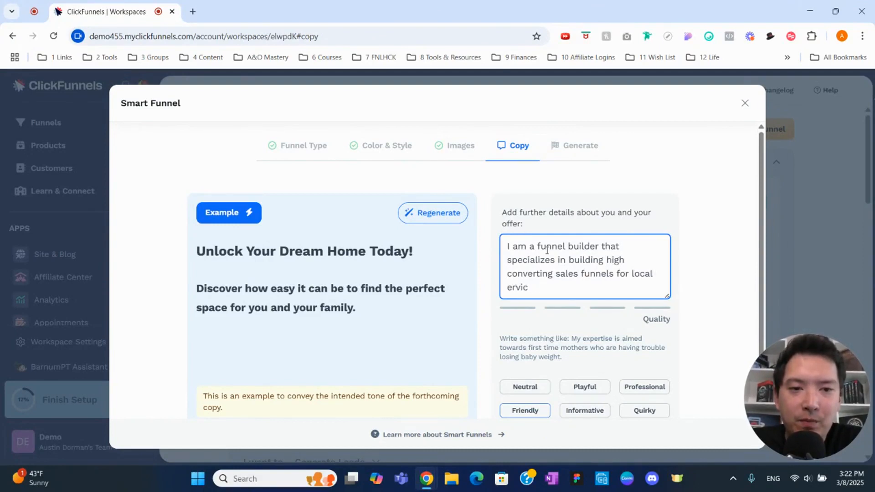
text(s)
key(BackSpace)
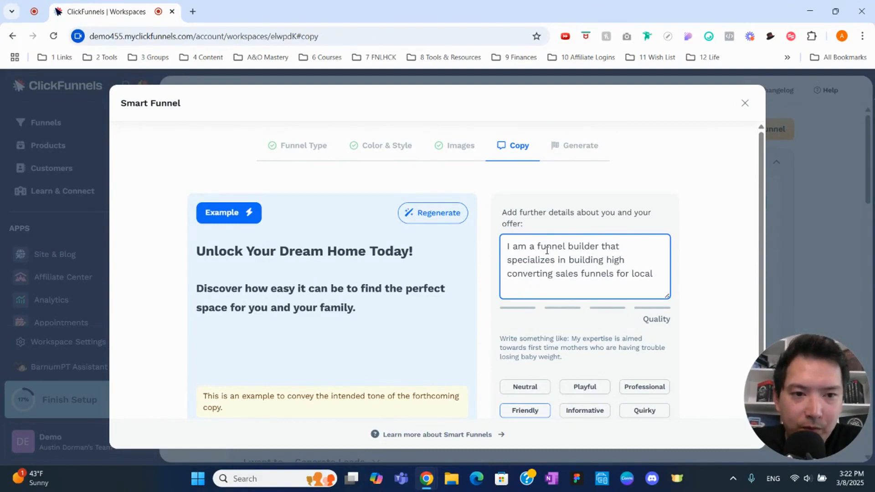
text(service bu)
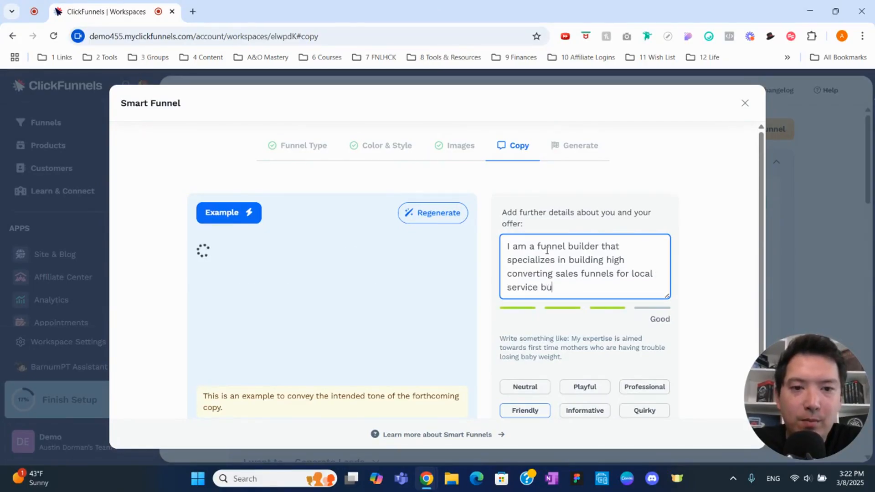
text(sinesses like )
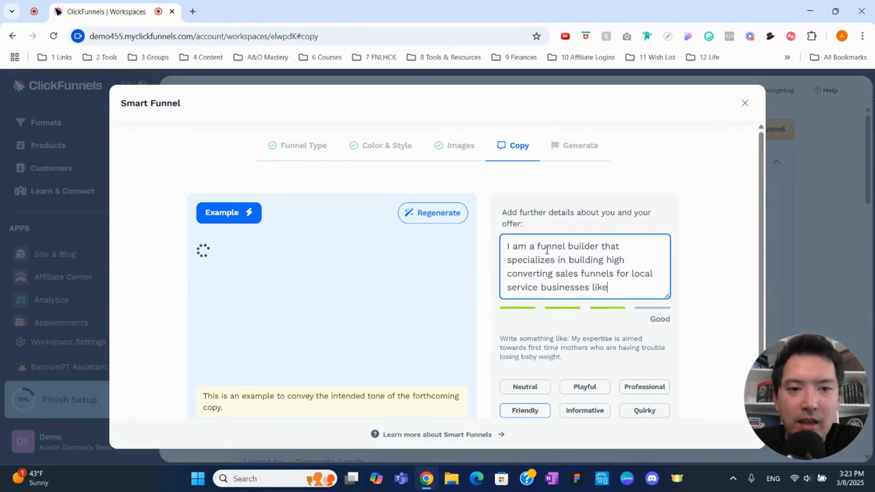
text(real estate )
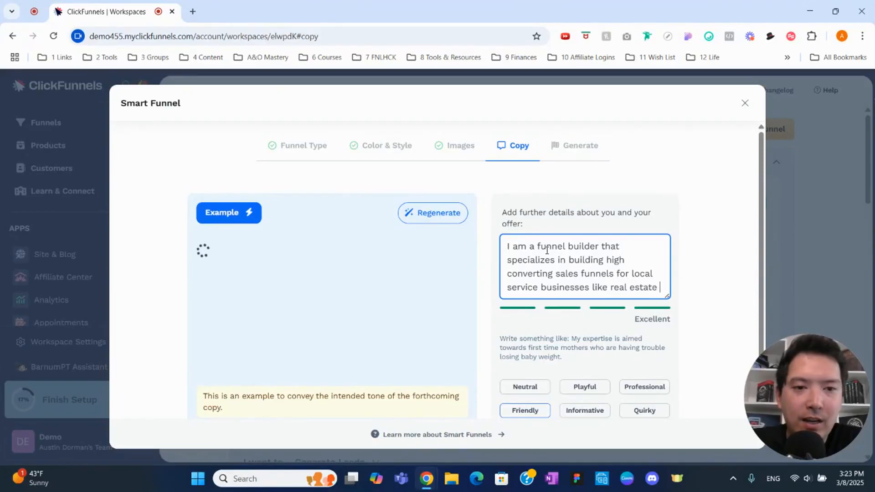
text(agents, tax)
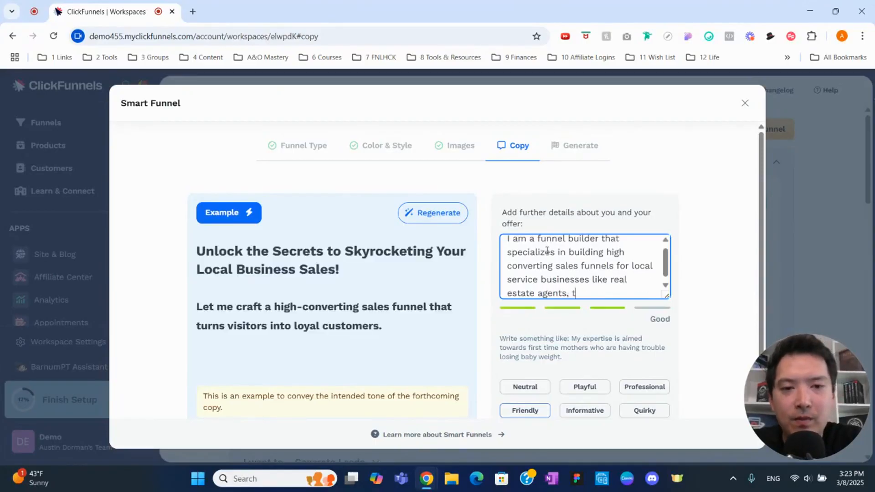
Step: Continue the offer details with "real estate agents, CPA/tax firms" as the first example businesses
key(BackSpace)
key(BackSpace)
key(BackSpace)
text(CPA)
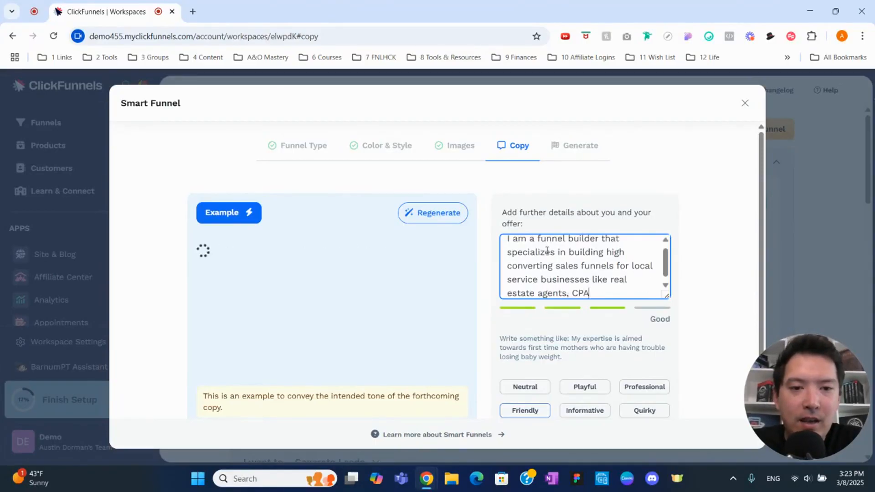
text(/tax )
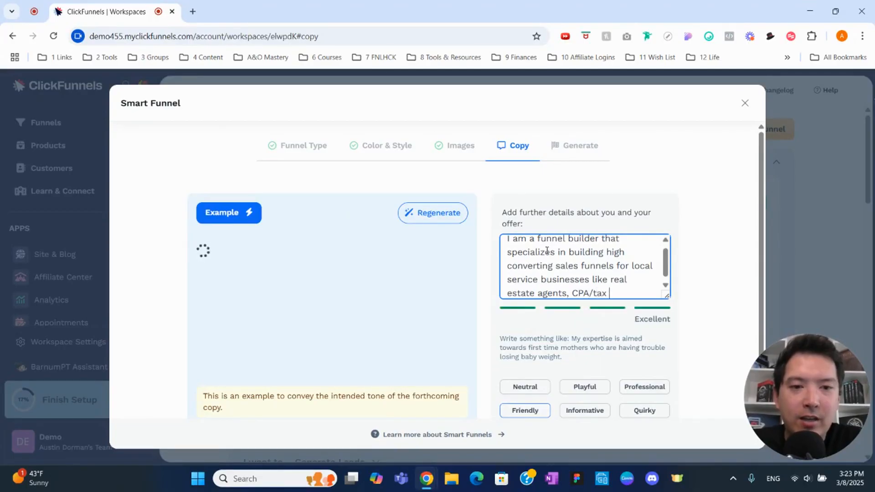
text(firms,)
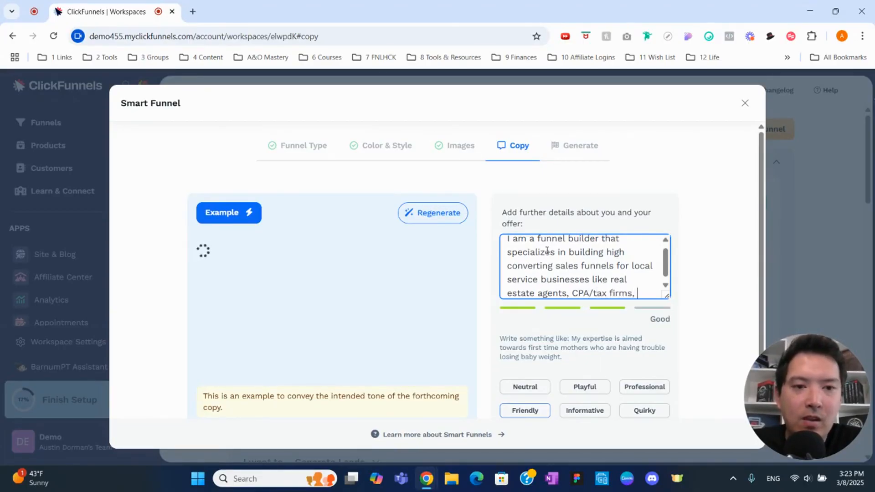
text( financial adivsors)
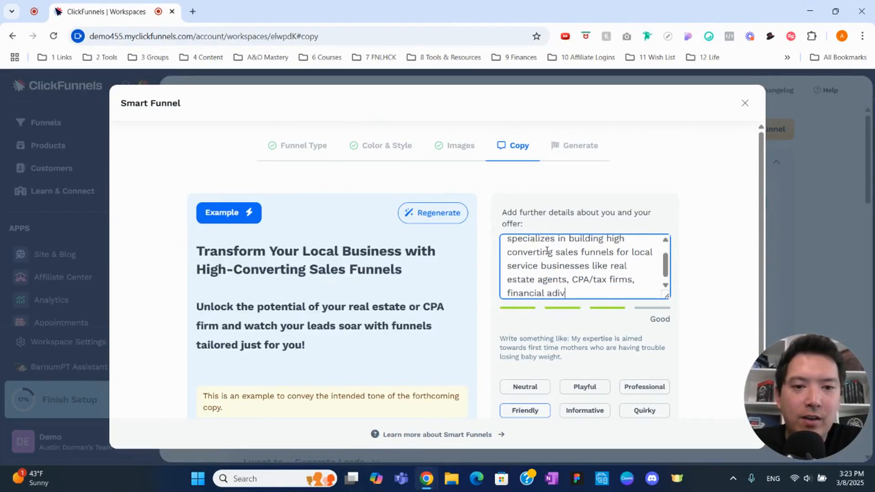
Step: Finish the offer details with ", financial advisors, and law firms."
key(BackSpace)
key(BackSpace)
key(BackSpace)
key(BackSpace)
key(BackSpace)
key(BackSpace)
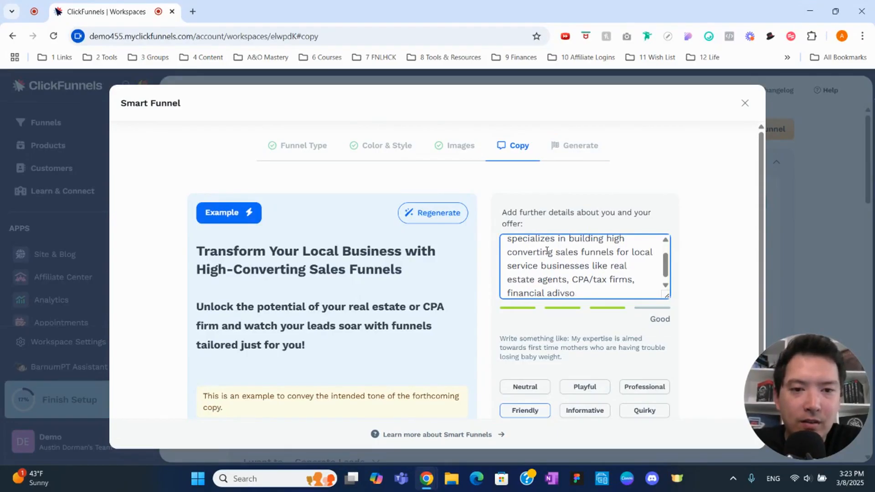
text(visors, and)
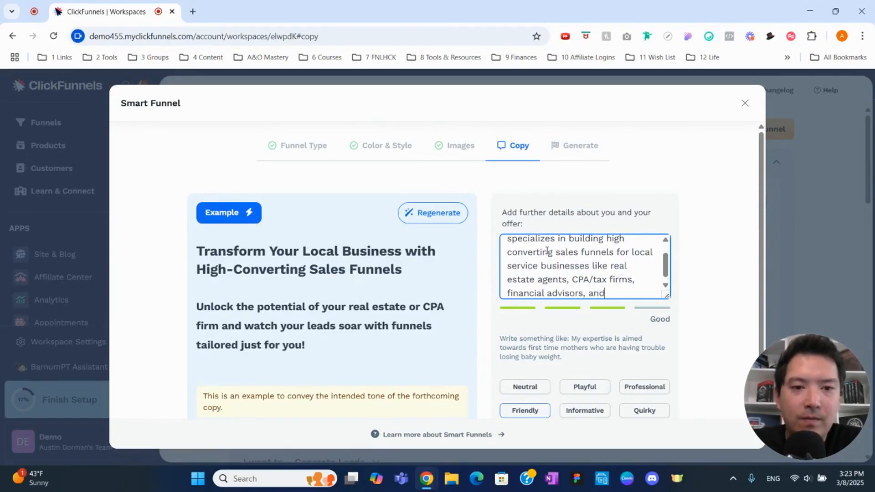
text( law firms.)
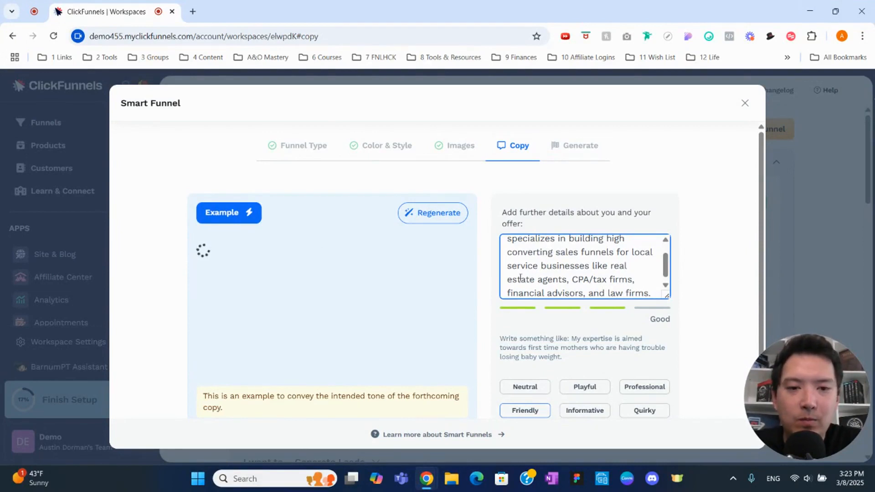
Step: Choose the Professional tone for the copy and create the funnel
scroll(520, 276, down, 1)
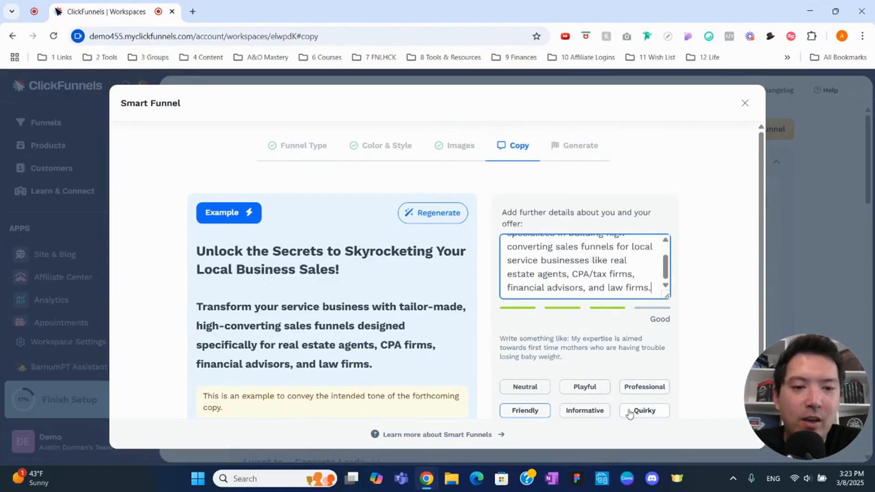
click(630, 387)
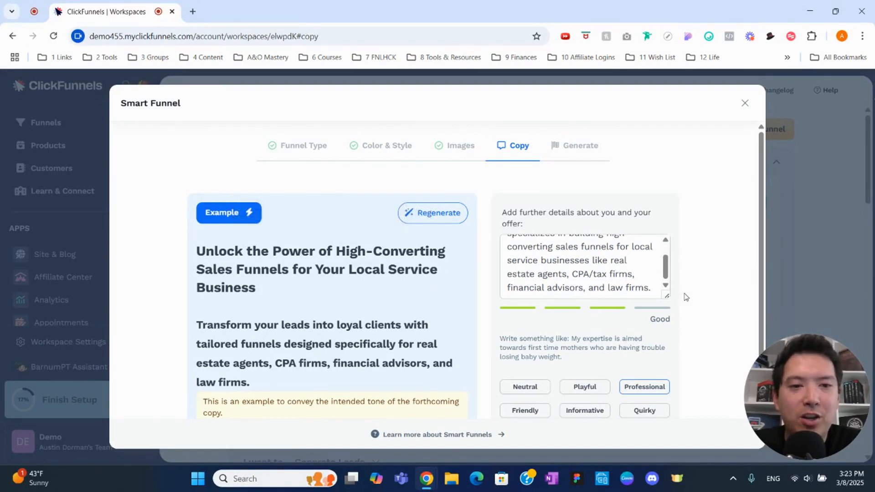
scroll(689, 299, down, 1)
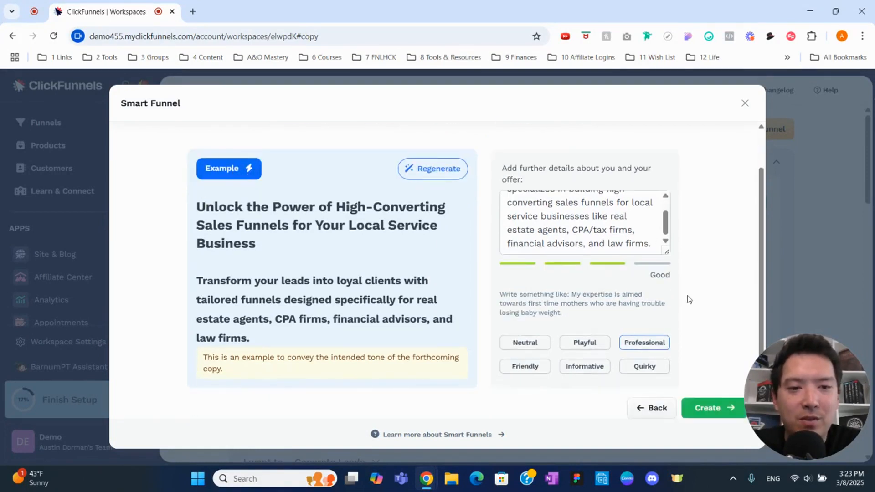
click(700, 416)
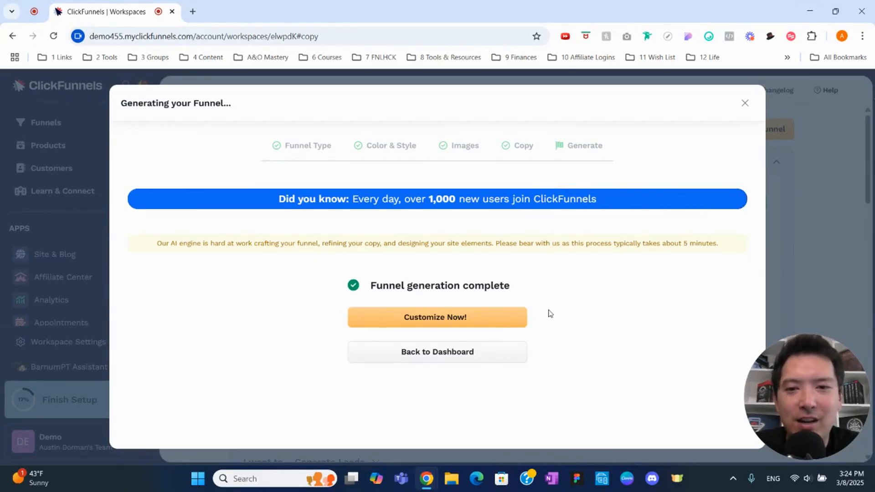
Step: Open the generated funnel for customization and examine its sequence of pages from the webinar squeeze page to the final thank-you page
click(487, 319)
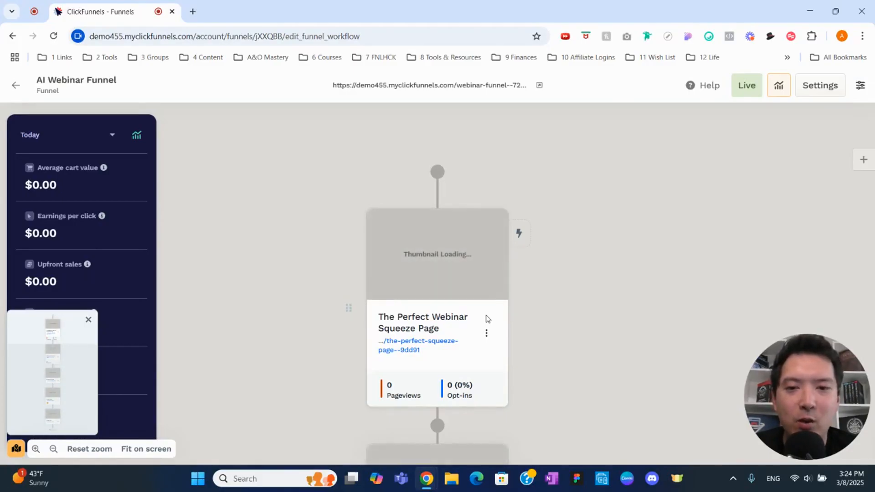
scroll(488, 319, down, 5)
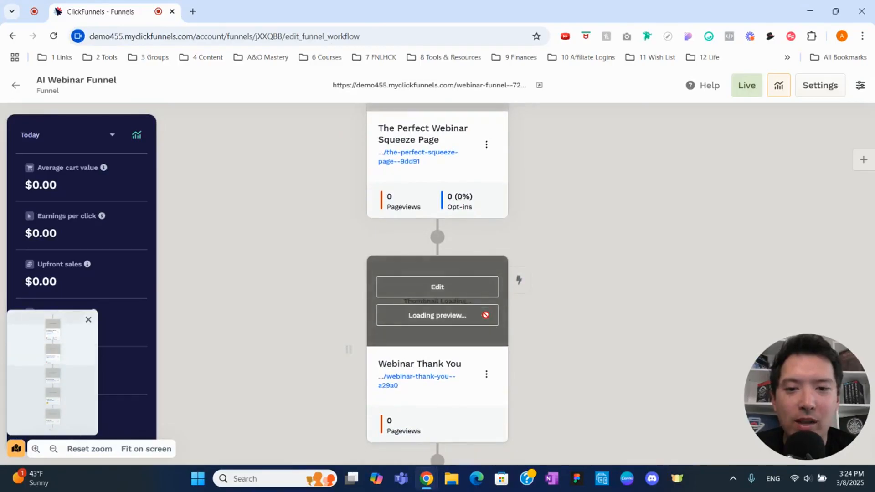
scroll(487, 319, down, 5)
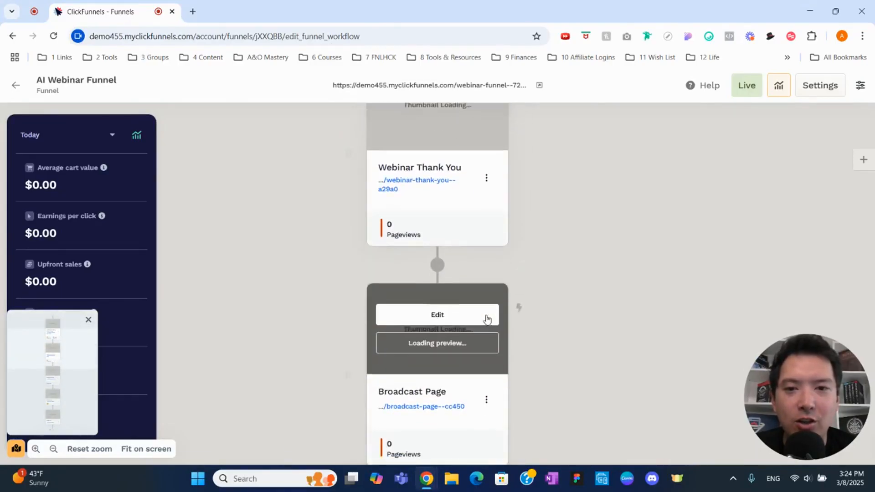
scroll(487, 319, down, 5)
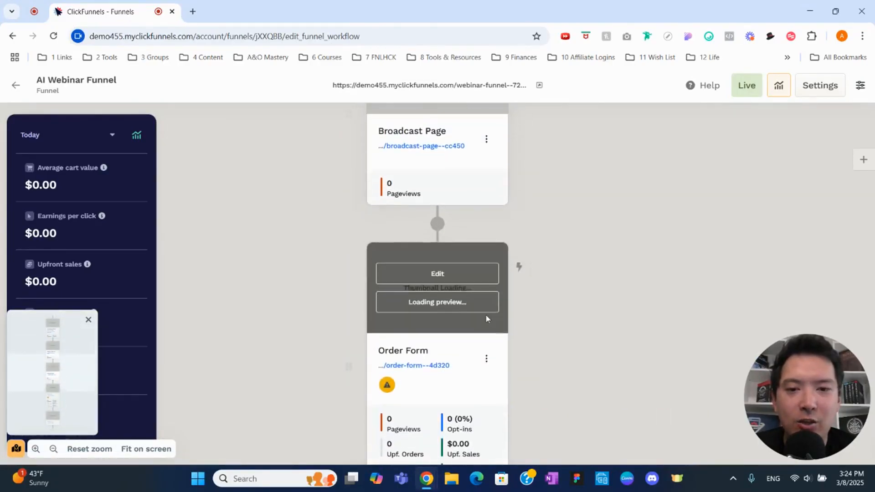
scroll(486, 319, down, 5)
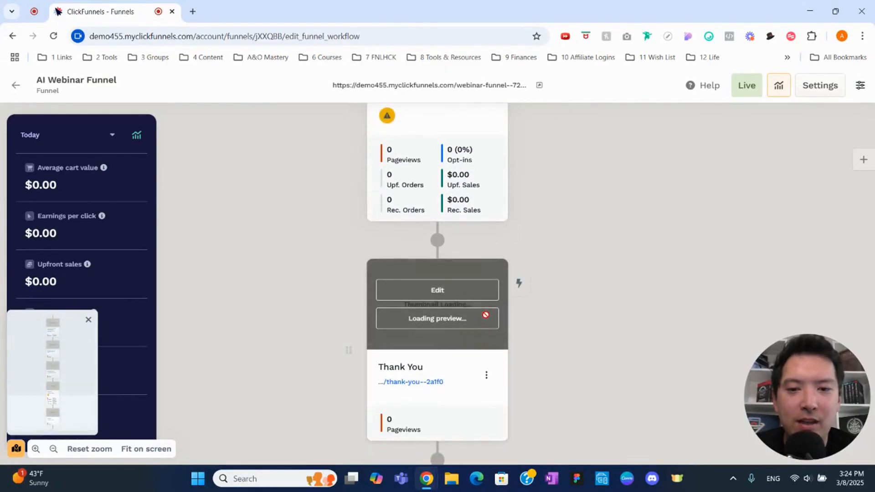
scroll(487, 319, up, 15)
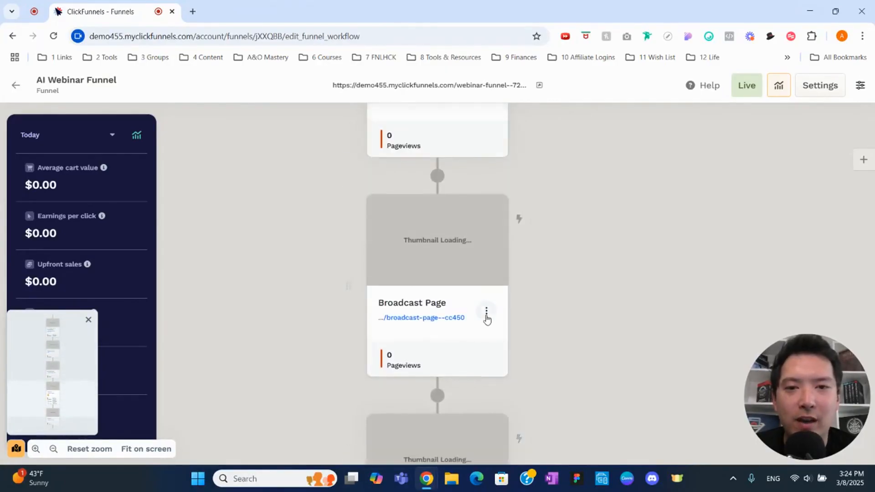
scroll(487, 319, up, 1)
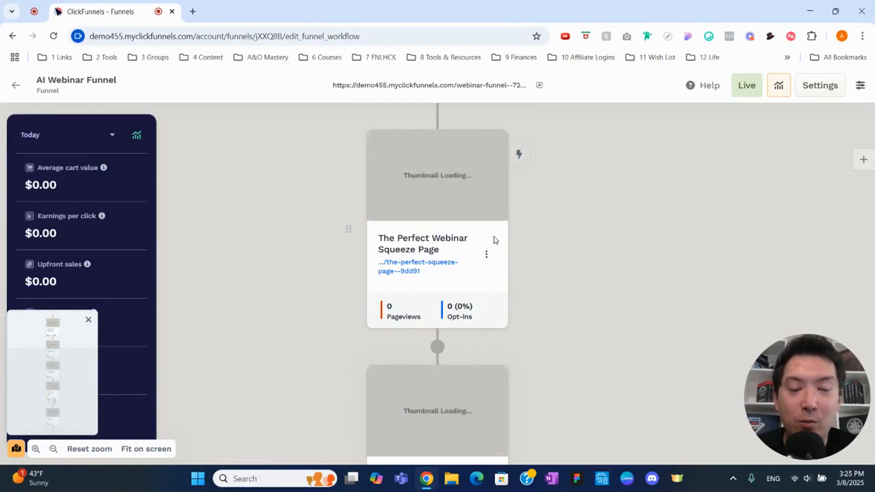
scroll(495, 240, down, 1)
scroll(496, 240, down, 3)
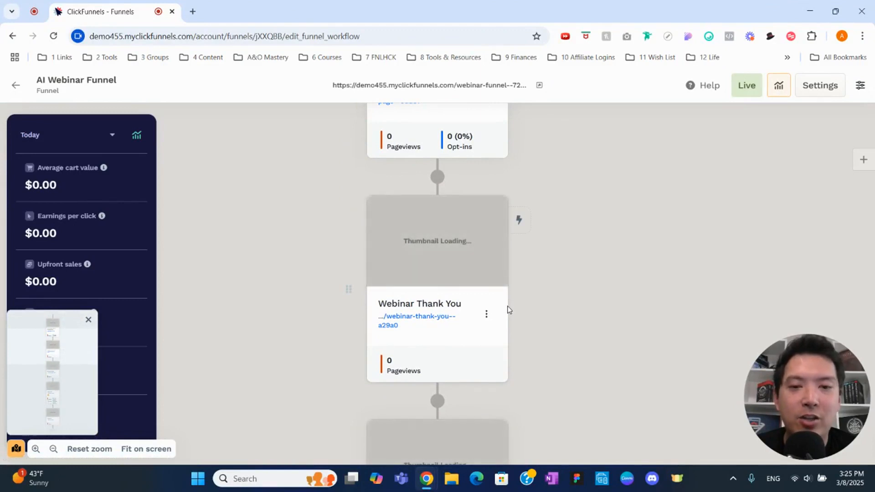
scroll(509, 310, down, 4)
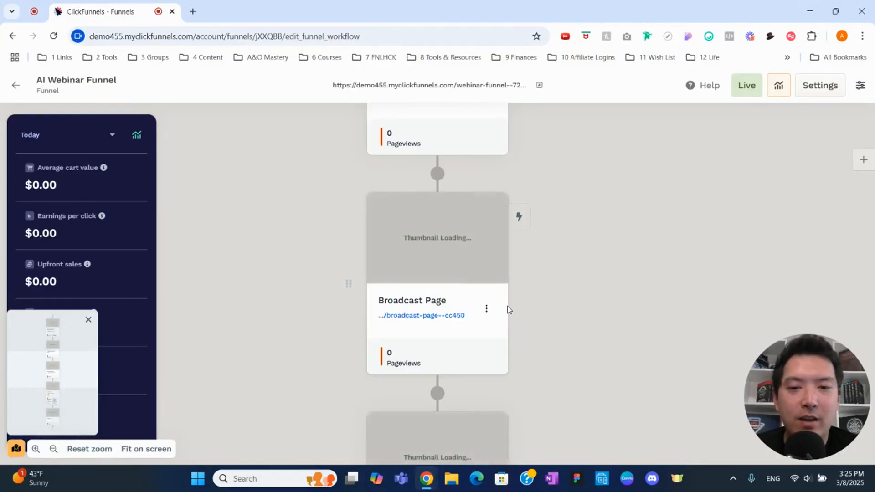
scroll(509, 310, down, 5)
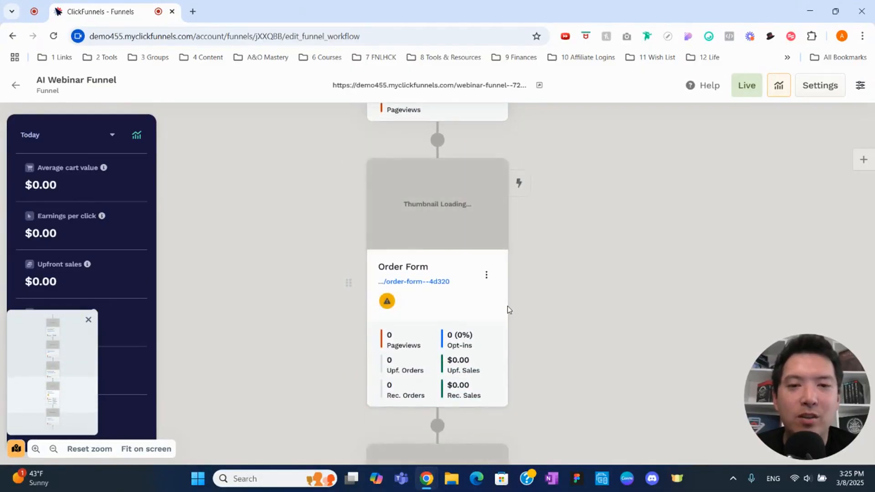
scroll(509, 310, down, 3)
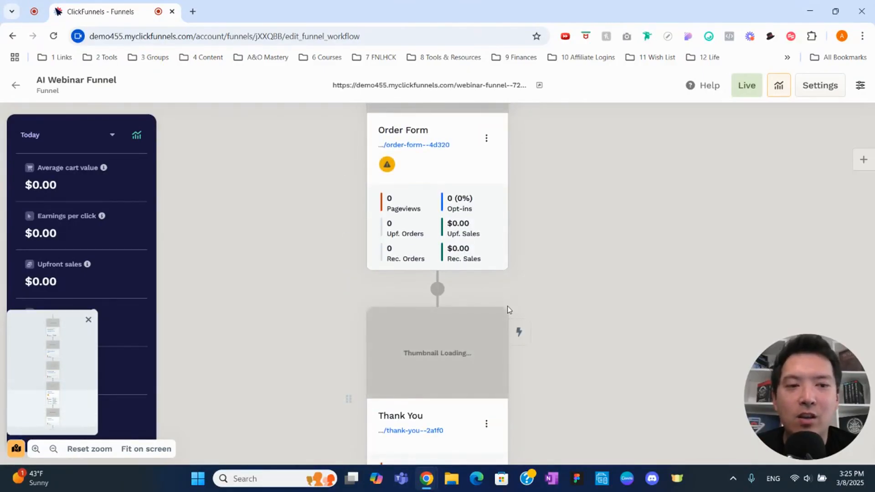
scroll(509, 309, up, 4)
scroll(509, 310, up, 12)
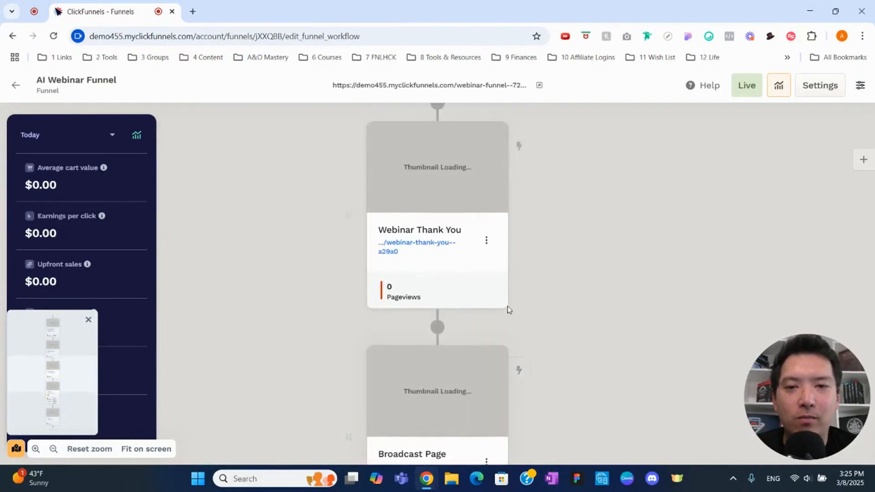
scroll(507, 305, up, 2)
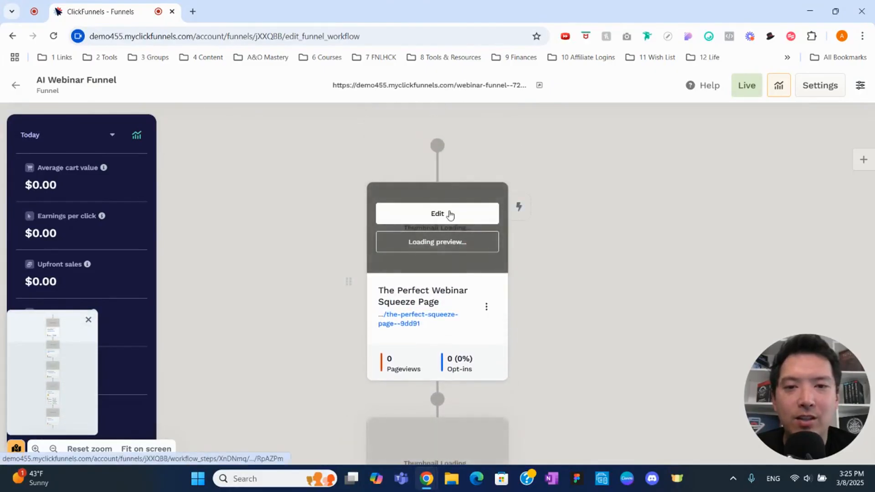
Step: Open The Perfect Webinar Squeeze Page for editing and examine its content down to the footer
click(450, 214)
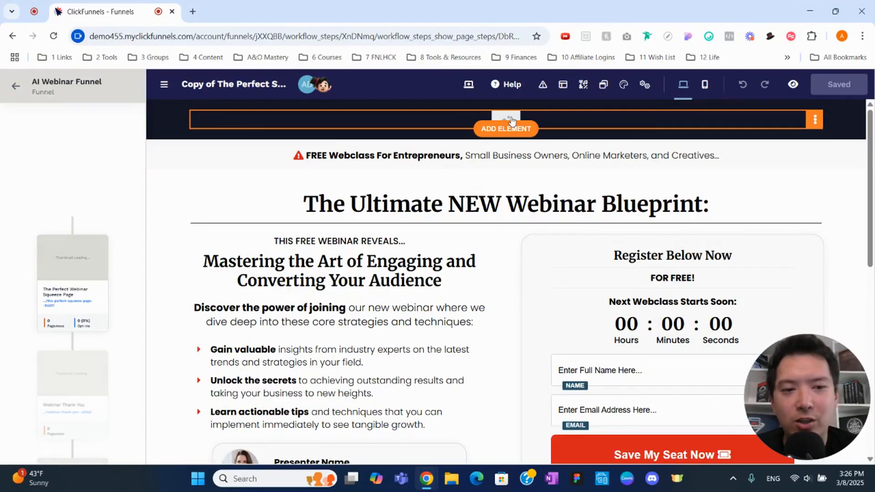
scroll(512, 120, down, 3)
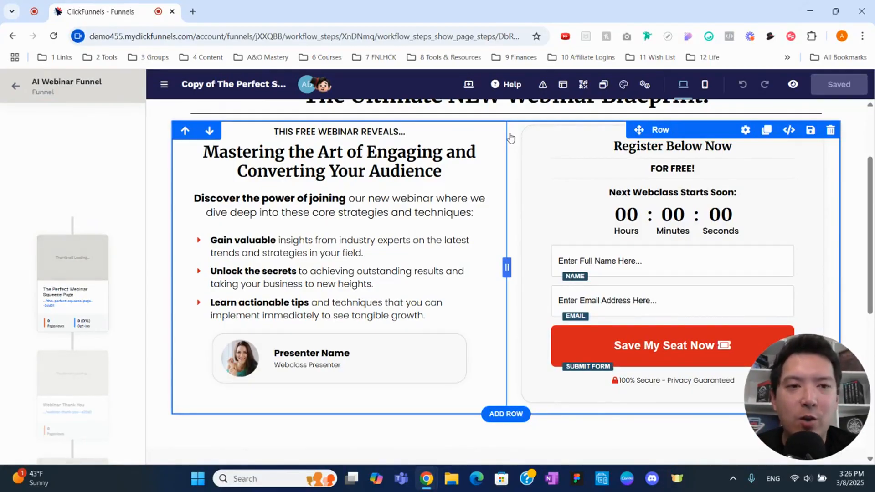
scroll(518, 176, down, 2)
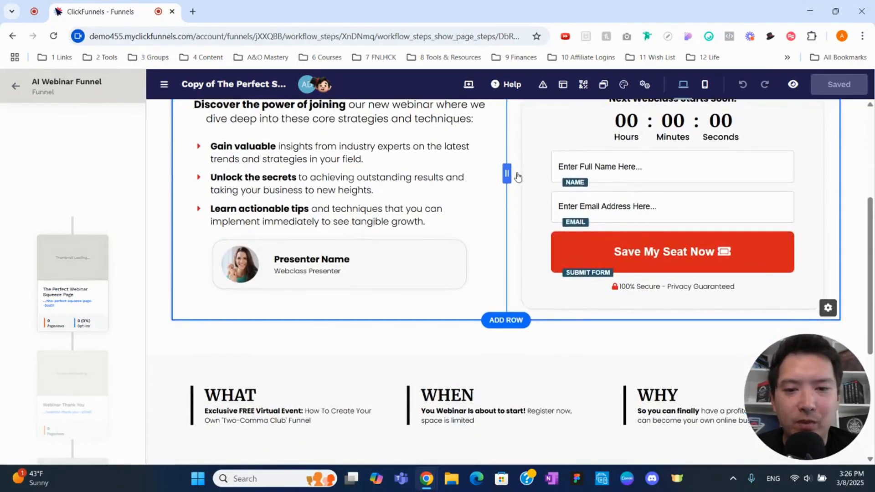
scroll(518, 176, down, 3)
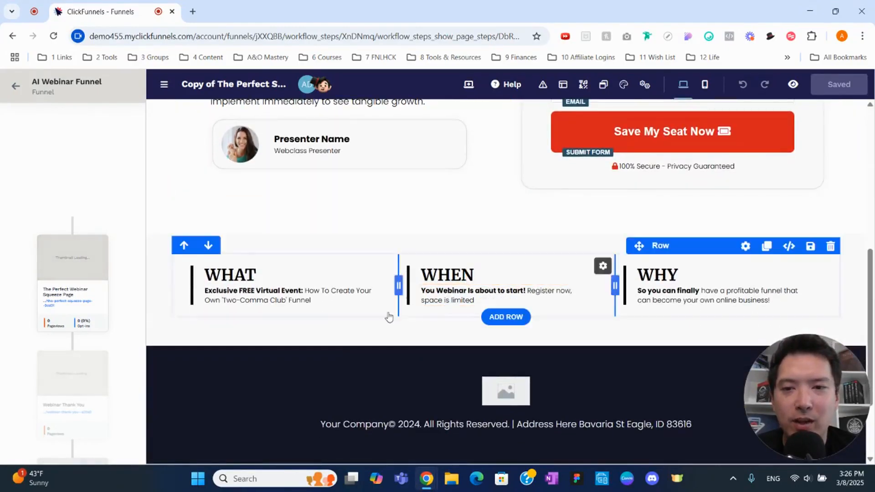
scroll(389, 317, down, 2)
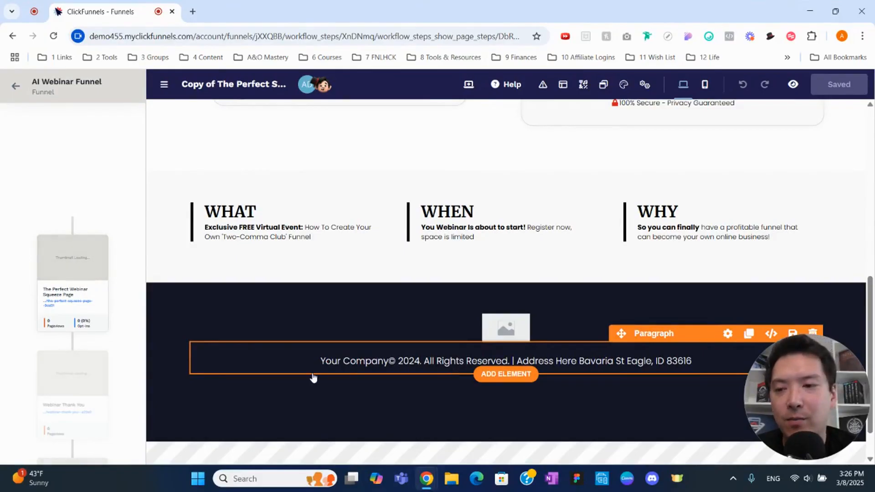
Step: Switch to the Webinar Thank You page in the editor and examine its registration tips and webclass ticket
click(77, 393)
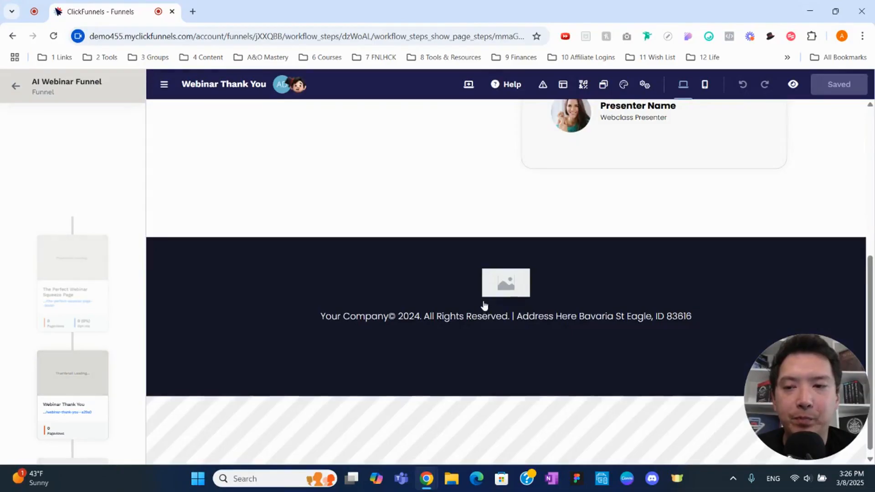
scroll(485, 306, up, 6)
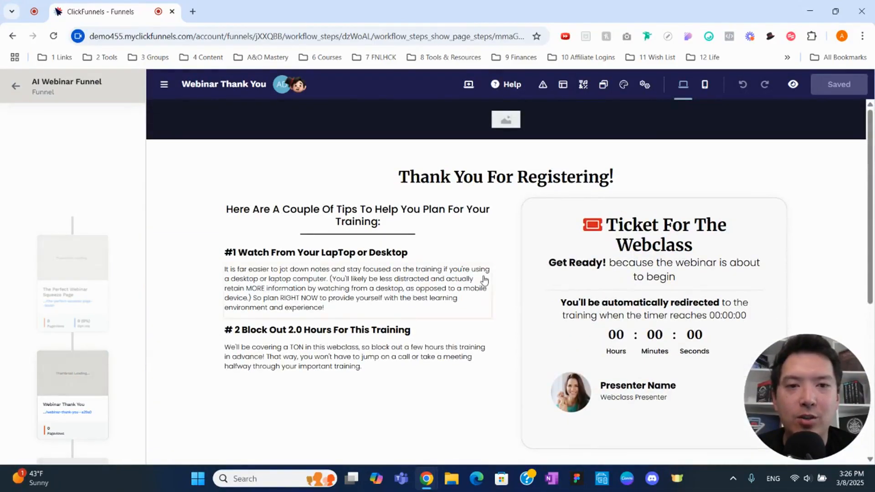
mouse_move(497, 204)
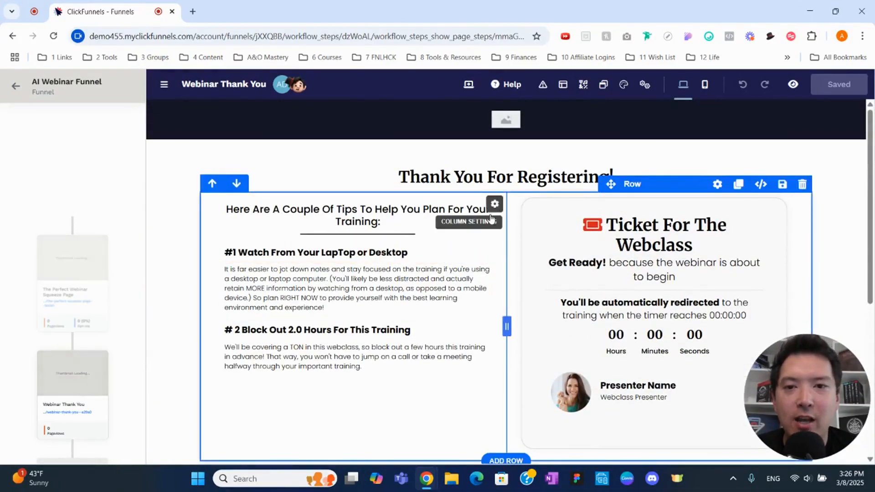
scroll(479, 269, down, 1)
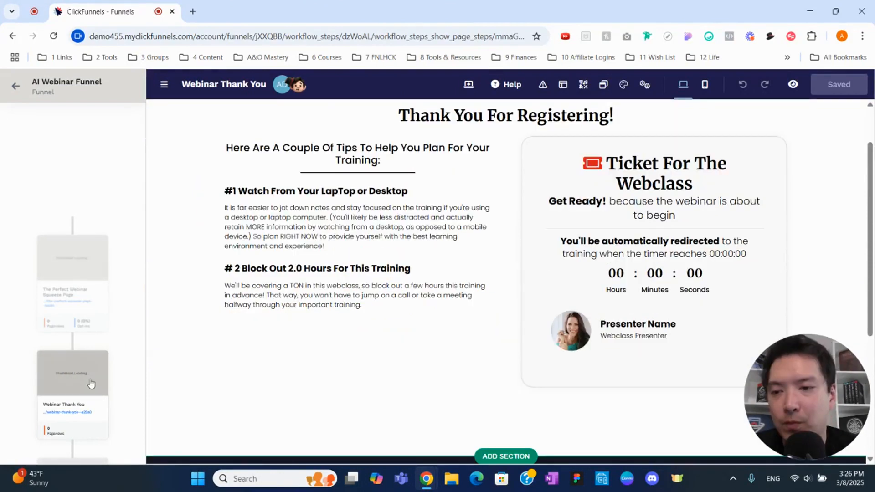
Step: Switch to the Broadcast Page in the editor and inspect the settings of its webinar video, including the video URL
scroll(91, 384, down, 3)
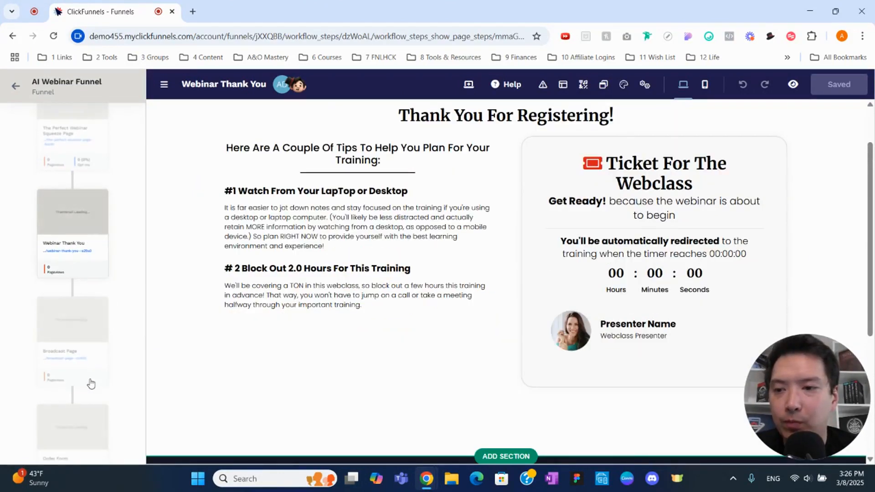
click(89, 328)
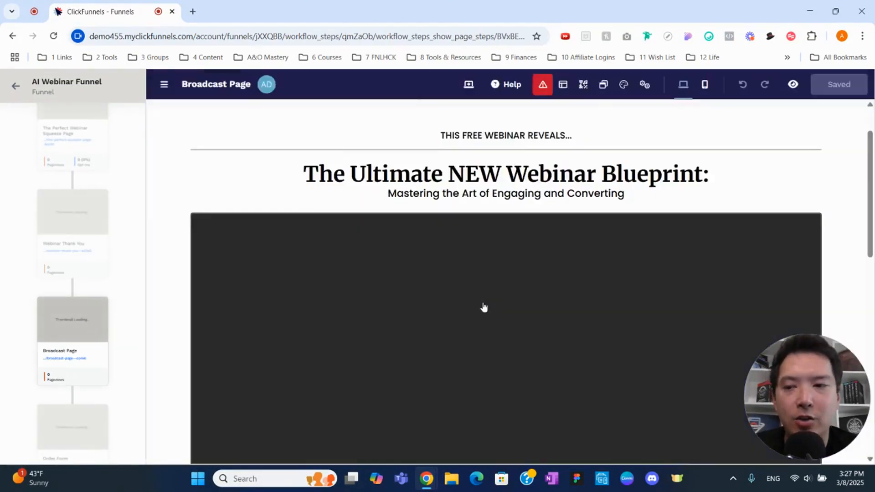
scroll(484, 307, down, 1)
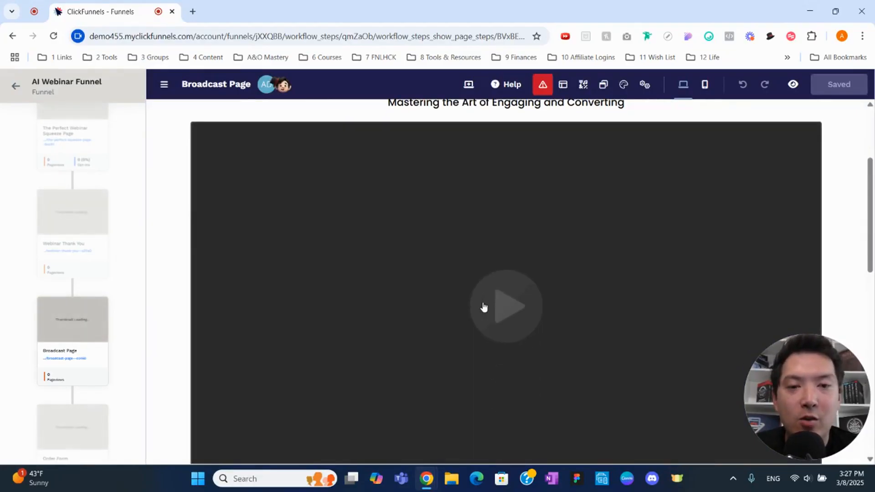
click(520, 310)
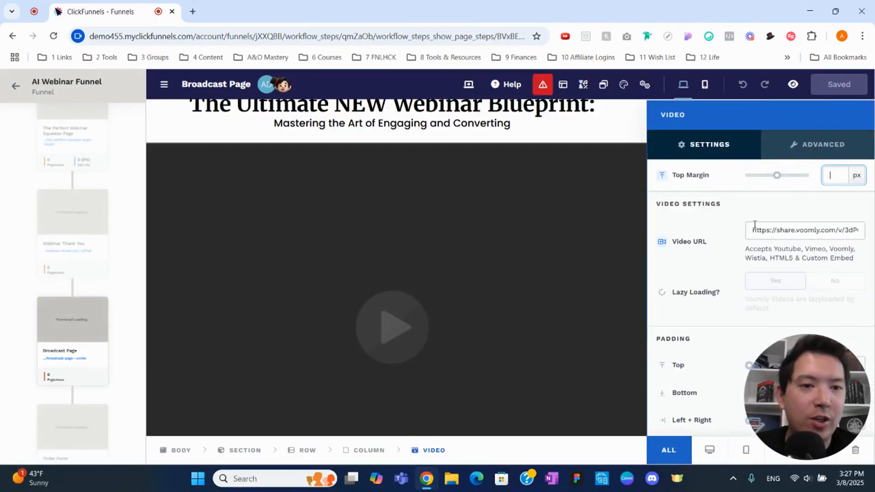
click(588, 275)
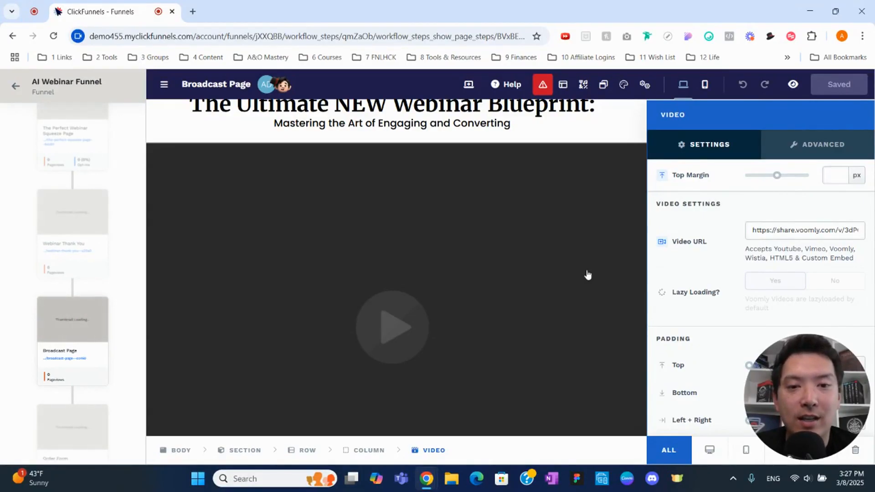
Step: Examine the rest of the Broadcast Page, from the Keep Watching countdown offer down to the footer
scroll(588, 275, down, 7)
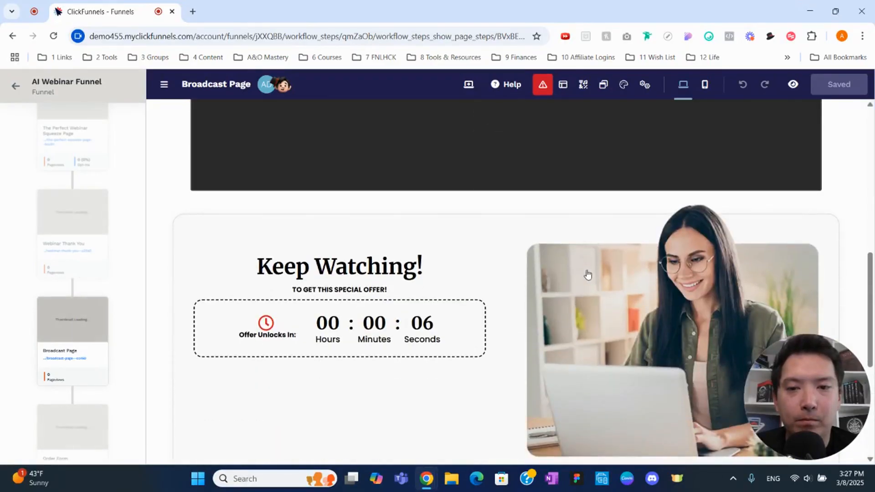
scroll(588, 275, down, 1)
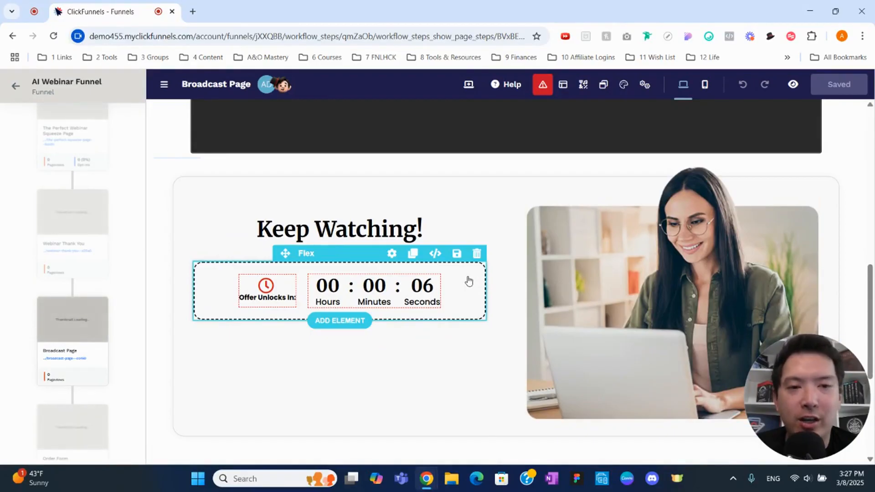
scroll(503, 282, down, 4)
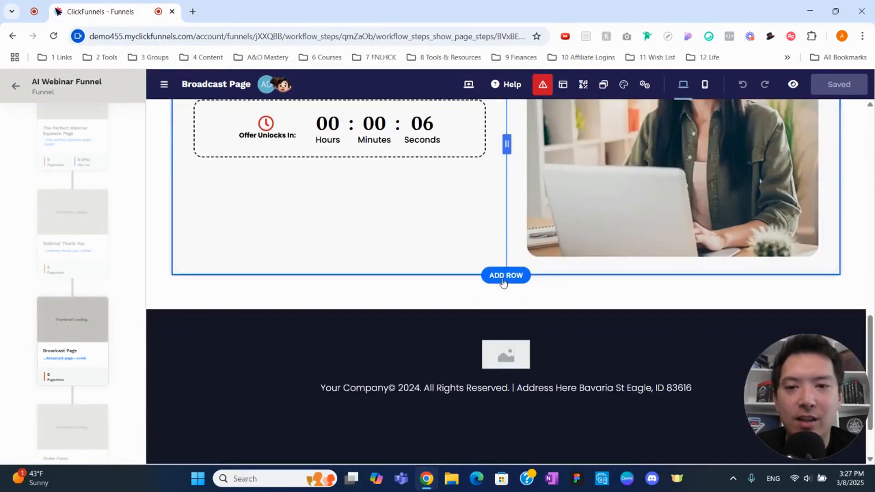
Step: Switch to the Order Form page in the editor and examine its contact, shipping, product, delivery and payment sections
scroll(100, 367, down, 3)
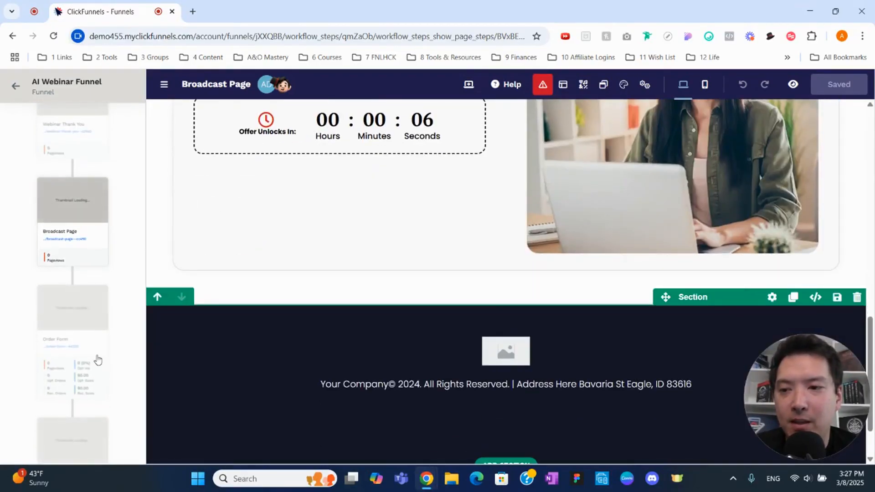
click(80, 310)
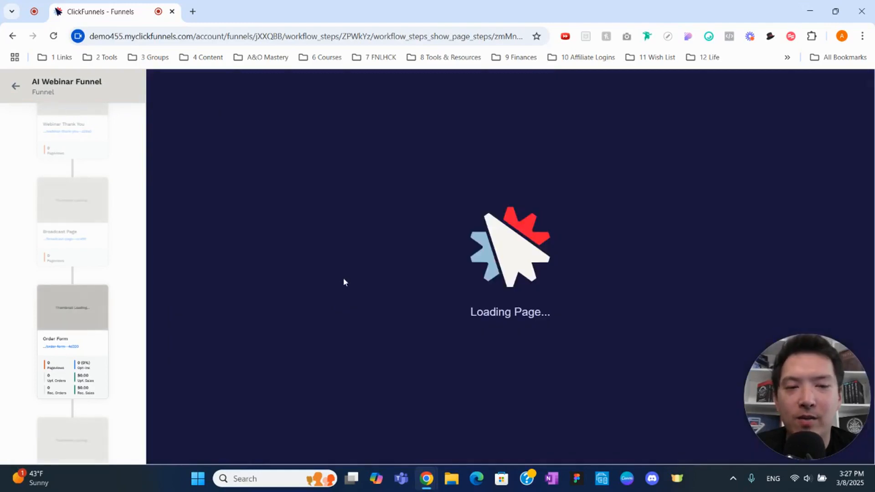
scroll(476, 309, up, 8)
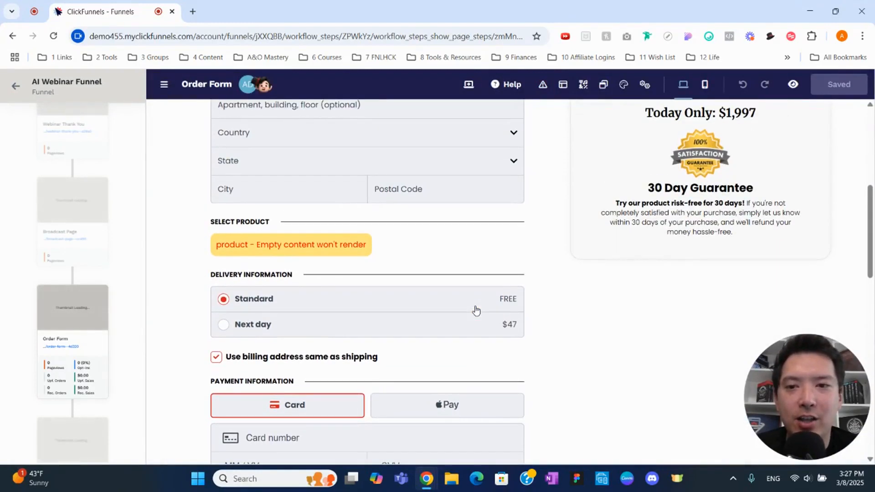
scroll(476, 309, up, 7)
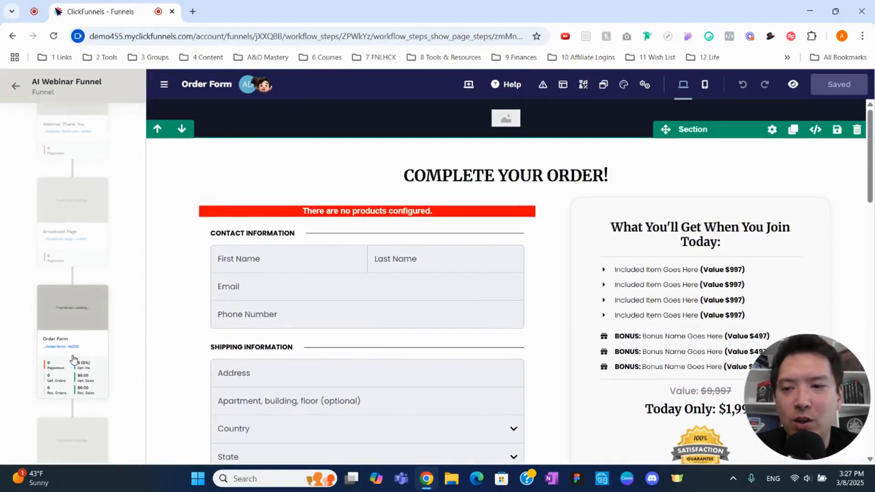
Step: Switch to the final Thank You page in the editor and examine its order confirmation and the follow-up steps for buyers
scroll(73, 358, down, 2)
click(77, 341)
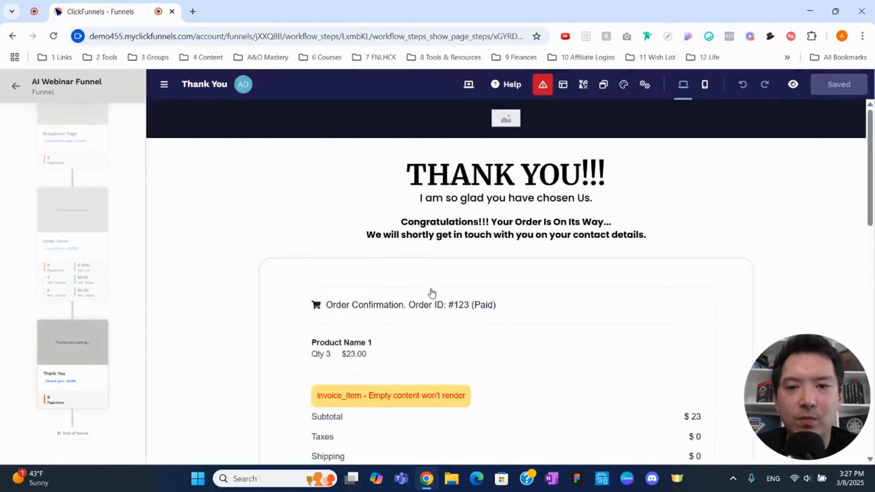
scroll(432, 292, down, 3)
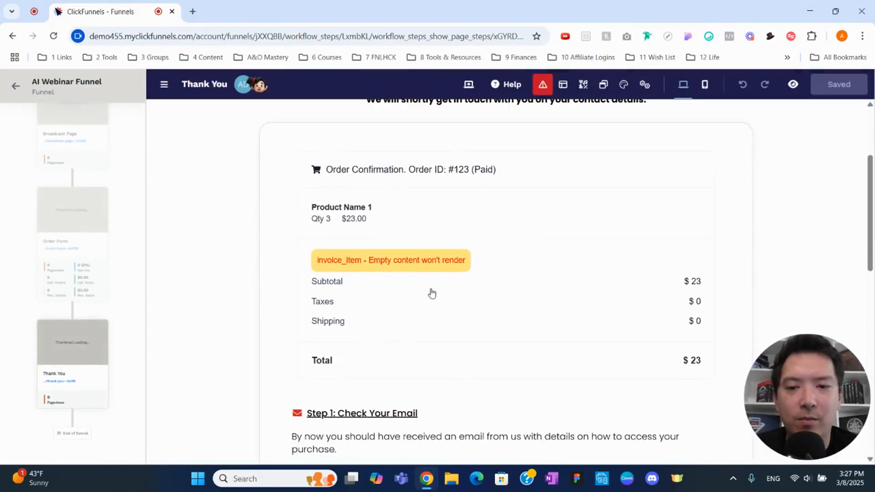
scroll(432, 292, down, 3)
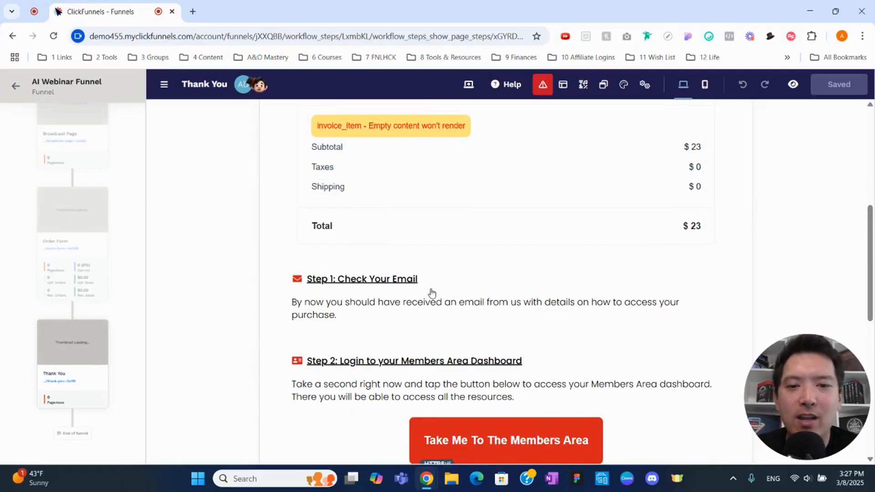
scroll(433, 292, down, 3)
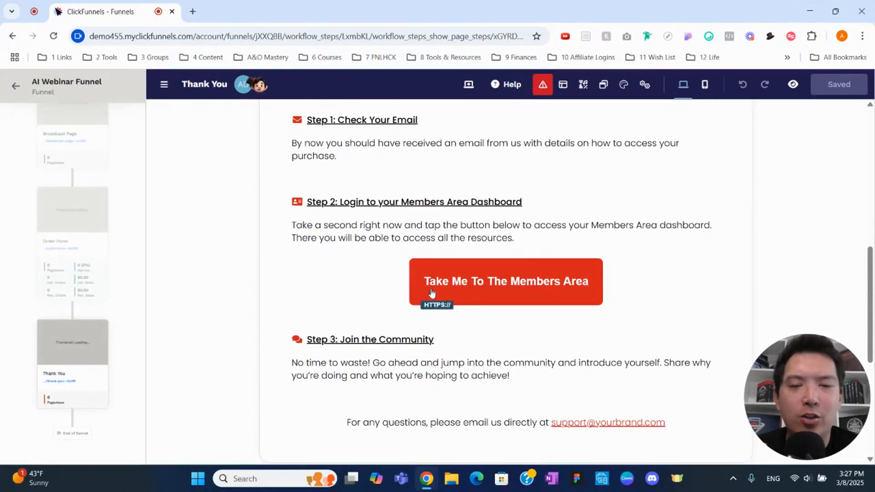